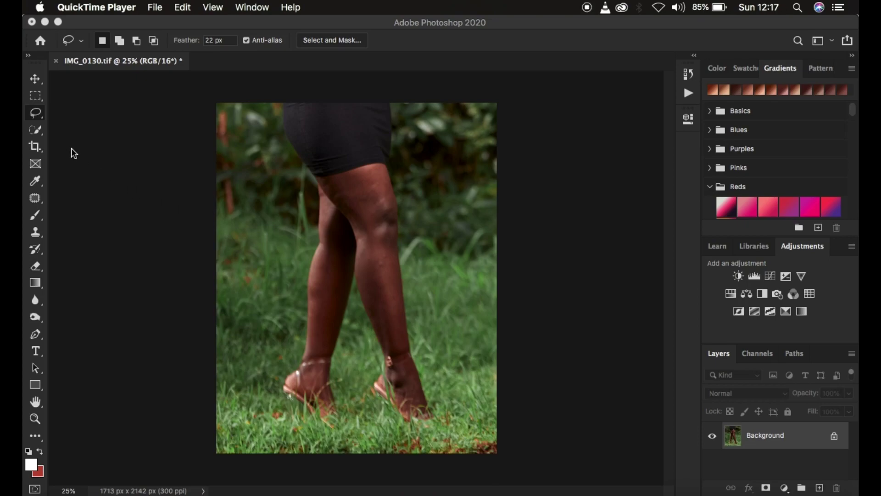
# Duplicate the Background layer of the leg photo.
pyautogui.click(34, 114)
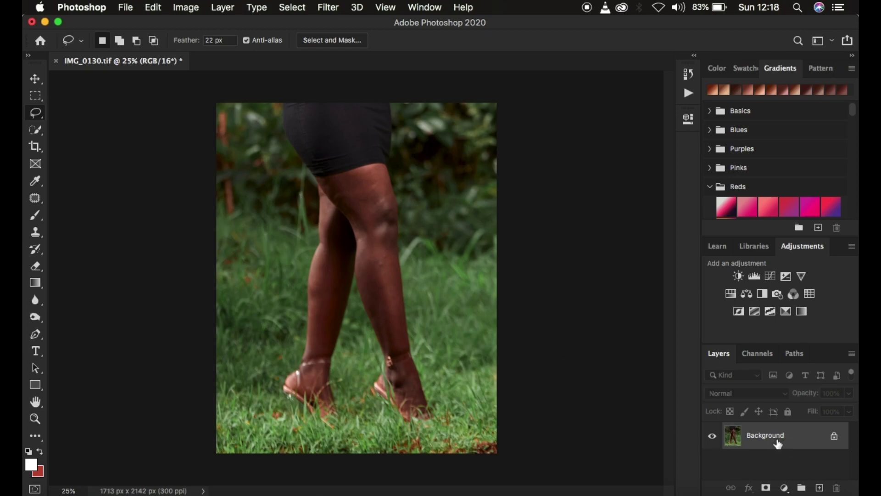
pyautogui.press('super+j')
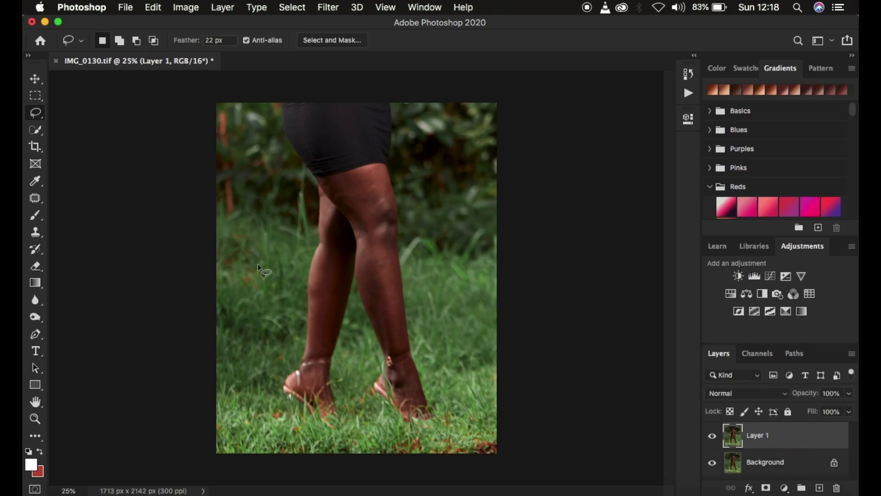
# Select both legs from the skirt hem to the feet using the Quick Selection tool with a size 60 brush in add mode.
pyautogui.click(33, 130)
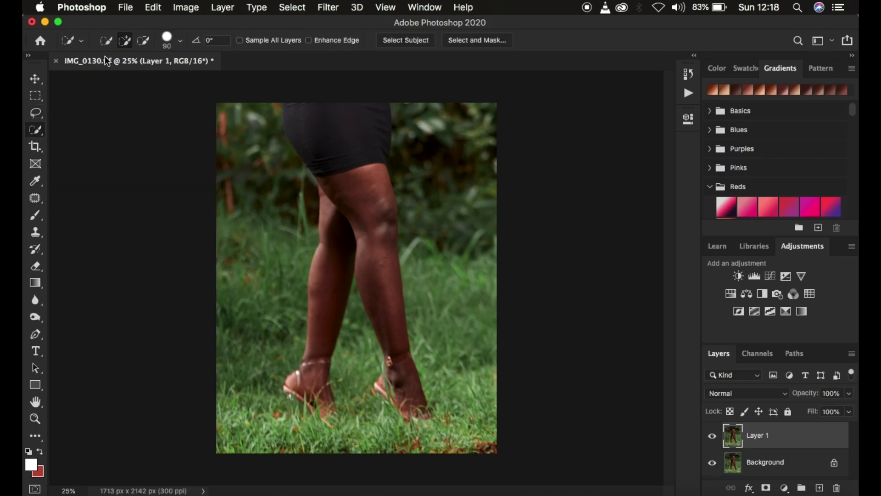
pyautogui.click(124, 42)
pyautogui.press('[')
pyautogui.press('[')
pyautogui.press('[')
pyautogui.moveTo(359, 198)
pyautogui.mouseDown()
pyautogui.moveTo(343, 189)
pyautogui.moveTo(368, 218)
pyautogui.moveTo(401, 384)
pyautogui.mouseUp()
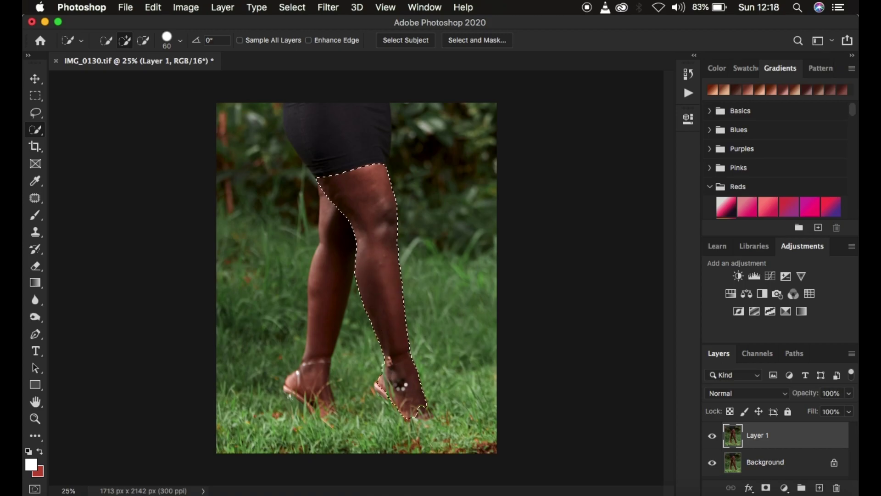
pyautogui.click(420, 412)
pyautogui.moveTo(331, 236)
pyautogui.mouseDown()
pyautogui.moveTo(314, 377)
pyautogui.moveTo(322, 345)
pyautogui.moveTo(349, 350)
pyautogui.mouseUp()
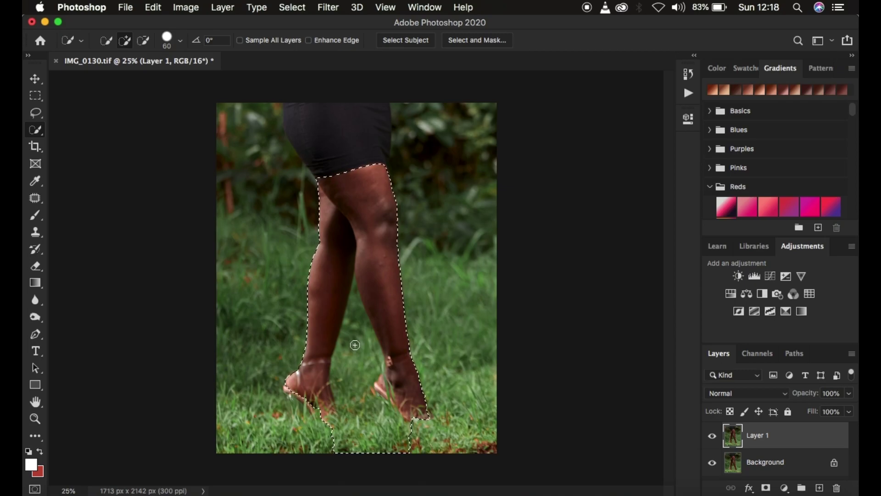
# Subtract the grass between the two legs from the selection, using a smaller brush up to the narrow gap below the knees.
pyautogui.press('alt')
pyautogui.moveTo(354, 327); pyautogui.dragTo(353, 334)
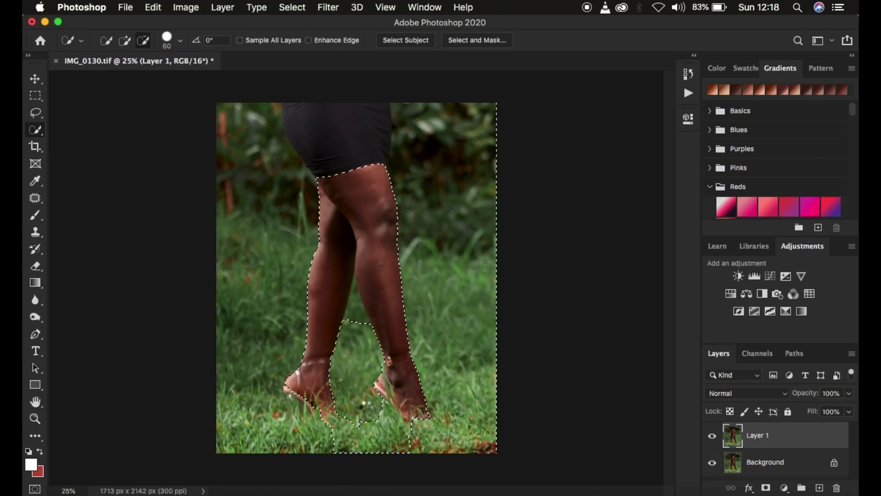
pyautogui.press('alt')
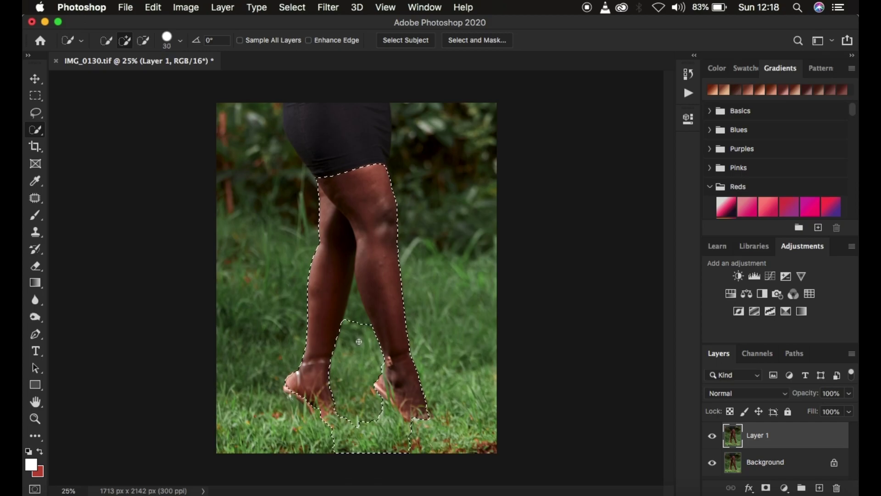
pyautogui.press('alt')
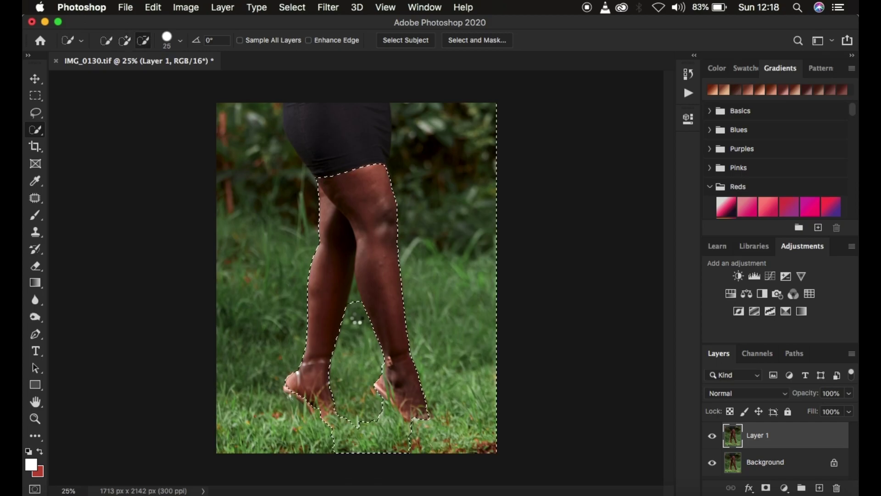
pyautogui.moveTo(356, 315)
pyautogui.mouseDown()
pyautogui.moveTo(356, 277)
pyautogui.moveTo(356, 312)
pyautogui.mouseUp()
pyautogui.press('alt')
pyautogui.press('alt')
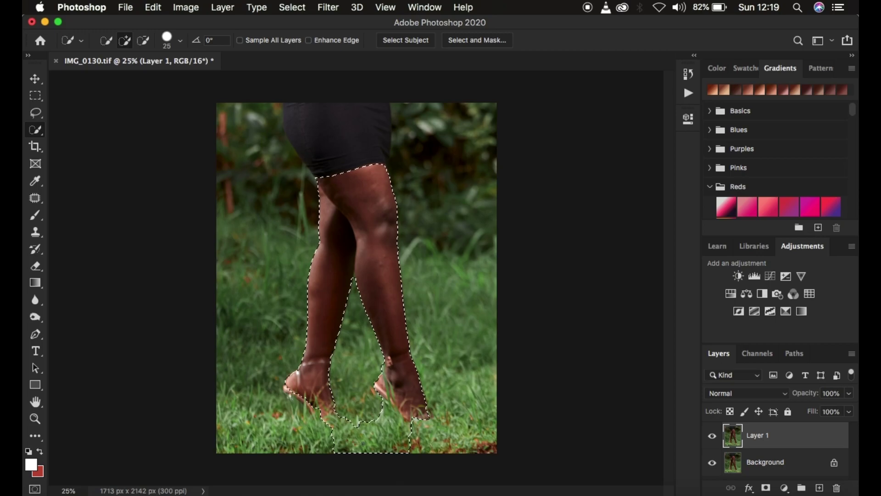
# Subtract the grass beneath the feet from the selection and add the rear foot's missing toe area back.
pyautogui.press('alt')
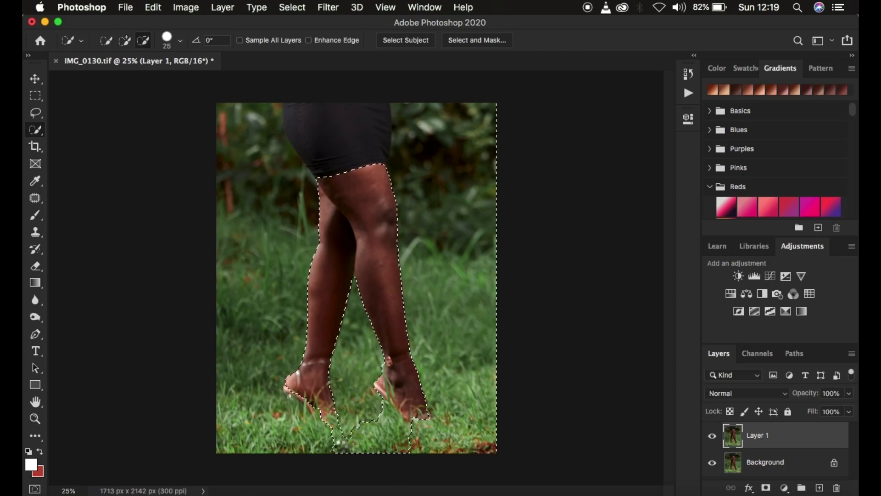
pyautogui.moveTo(342, 443); pyautogui.dragTo(340, 435)
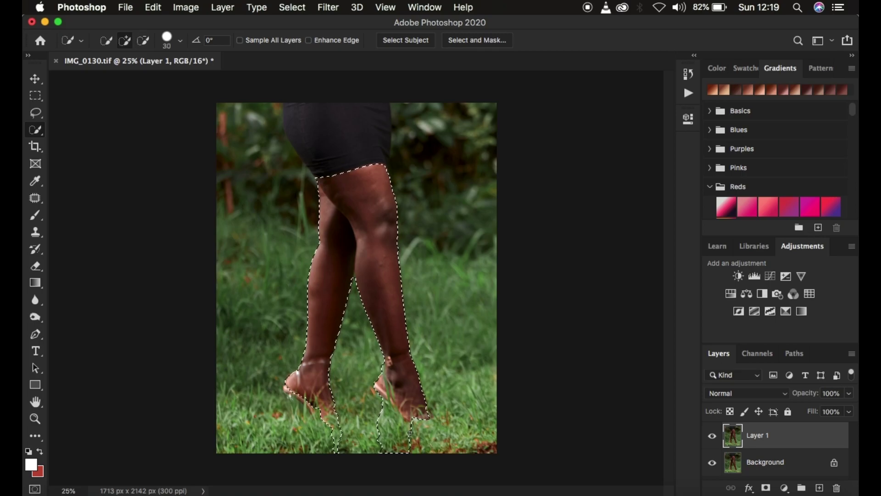
pyautogui.press(']')
pyautogui.press(']')
pyautogui.press(']')
pyautogui.press(']')
pyautogui.press(']')
pyautogui.press('alt')
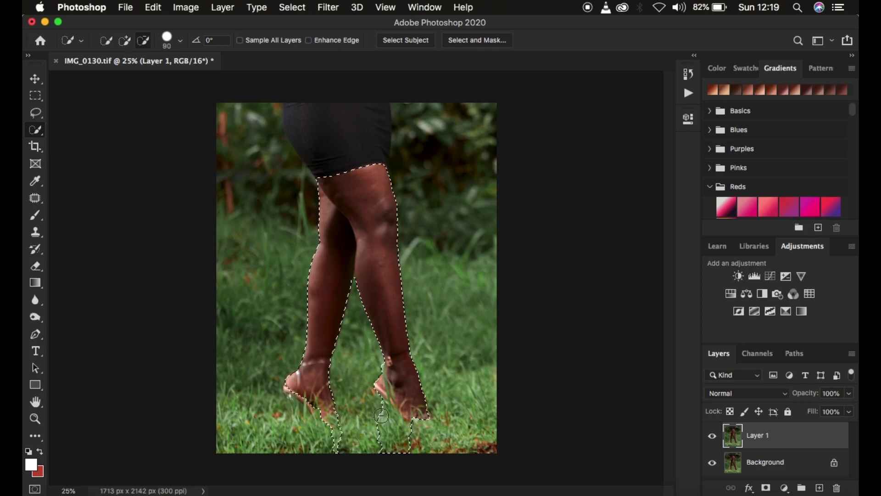
pyautogui.moveTo(388, 420); pyautogui.dragTo(390, 420)
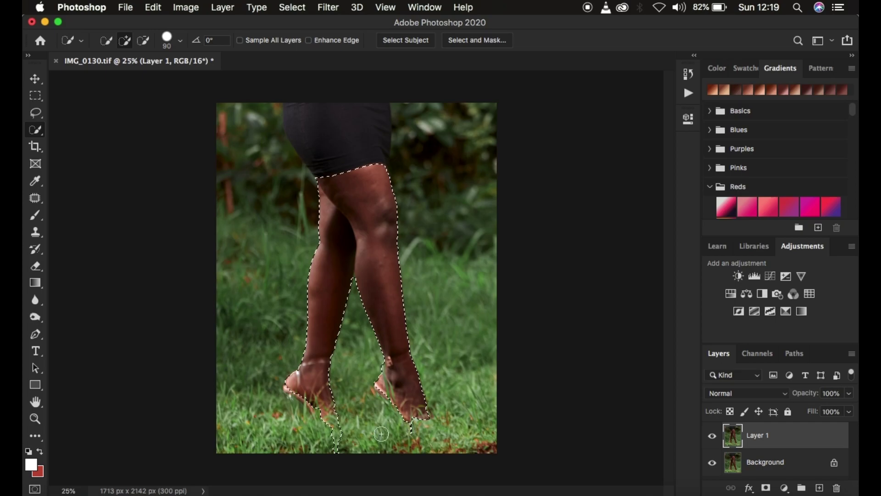
pyautogui.press('alt')
pyautogui.moveTo(344, 428); pyautogui.dragTo(339, 438)
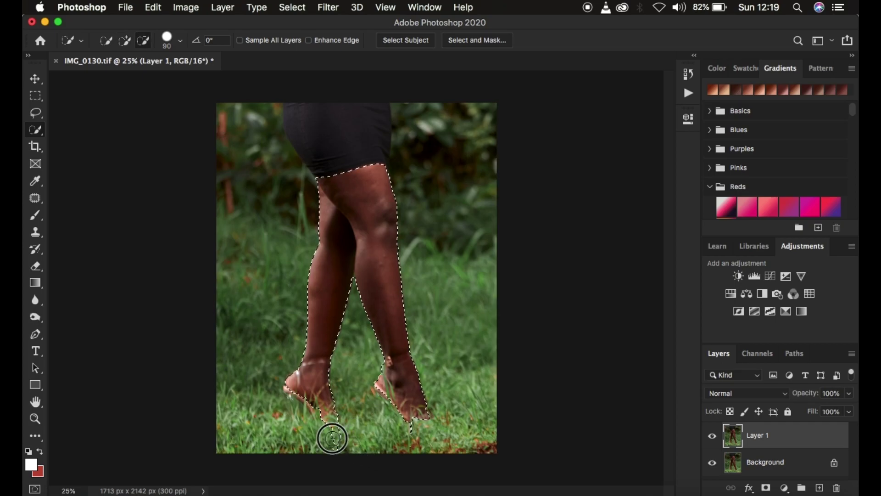
pyautogui.keyDown('alt'); pyautogui.click(345, 437); pyautogui.keyUp('alt')
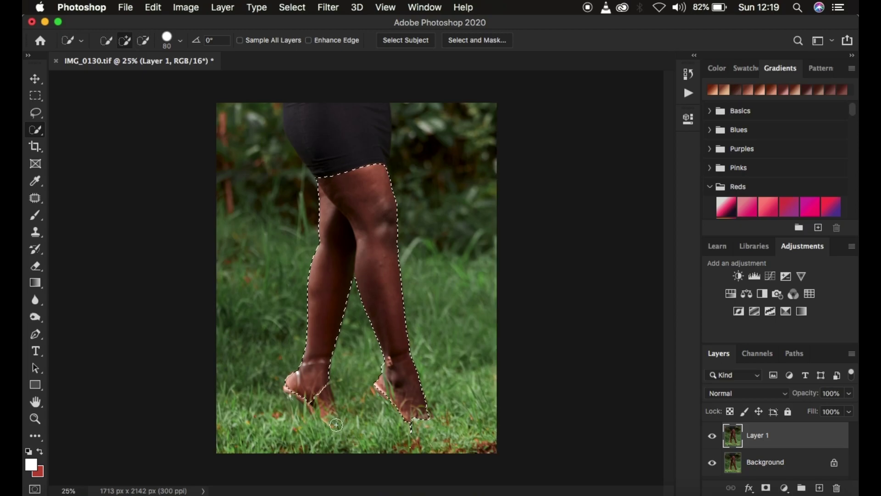
pyautogui.press('alt')
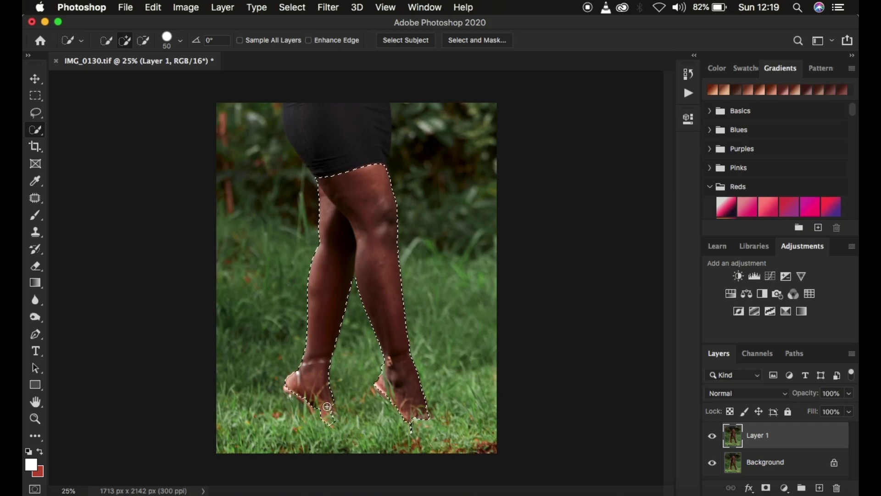
pyautogui.click(333, 420)
# Add a Brightness/Contrast adjustment layer masked to the selected legs and raise the brightness to about 17.
pyautogui.click(786, 490)
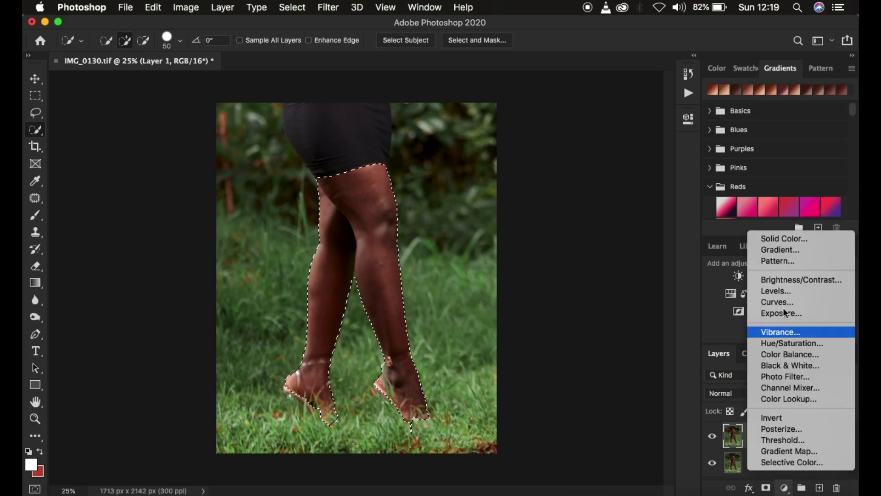
pyautogui.click(785, 281)
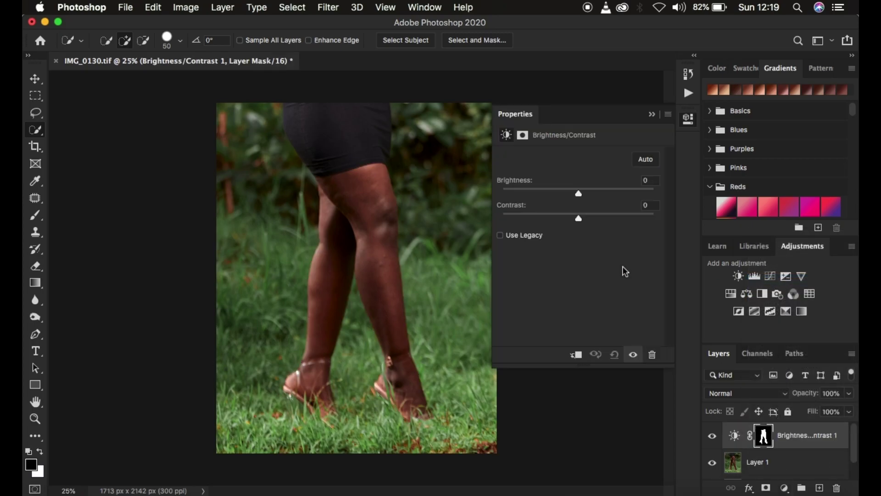
pyautogui.moveTo(584, 194); pyautogui.dragTo(588, 194)
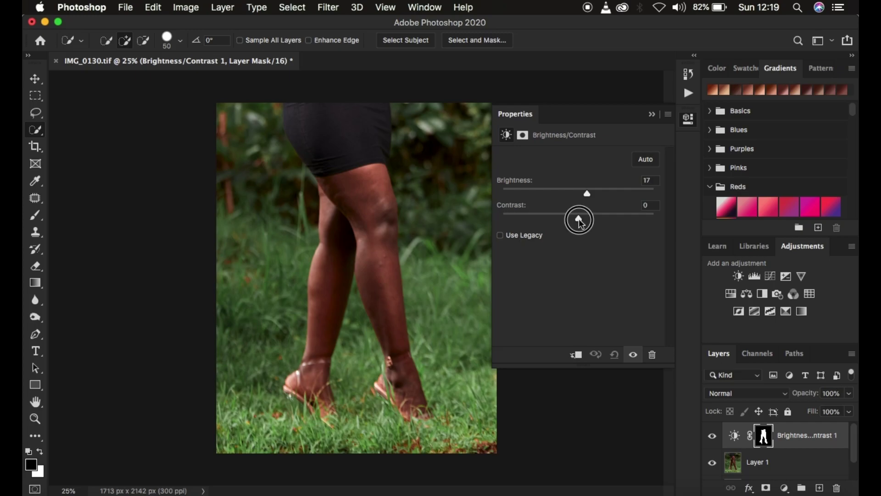
pyautogui.moveTo(579, 220); pyautogui.dragTo(590, 198)
pyautogui.click(652, 114)
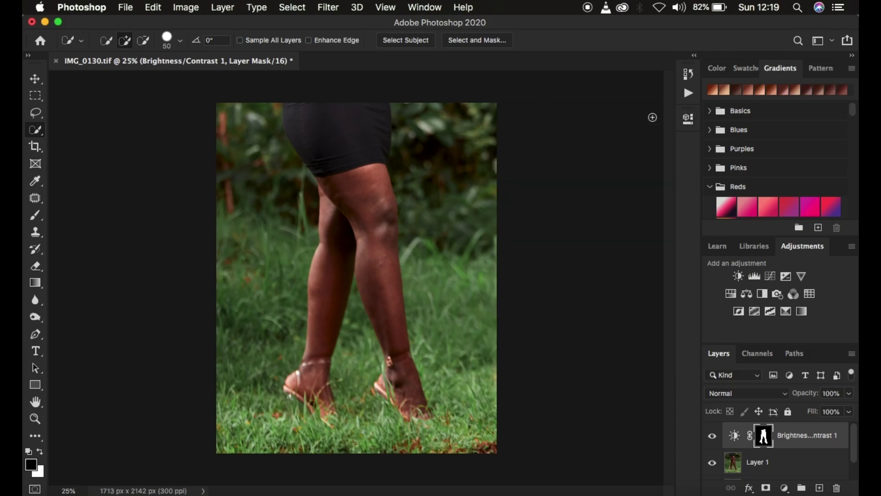
# Toggle the Brightness/Contrast layer to compare the legs before and after, and merge all visible layers into the Background.
pyautogui.click(712, 436)
pyautogui.click(712, 439)
pyautogui.click(713, 439)
pyautogui.click(713, 438)
pyautogui.press('shift+super+e')
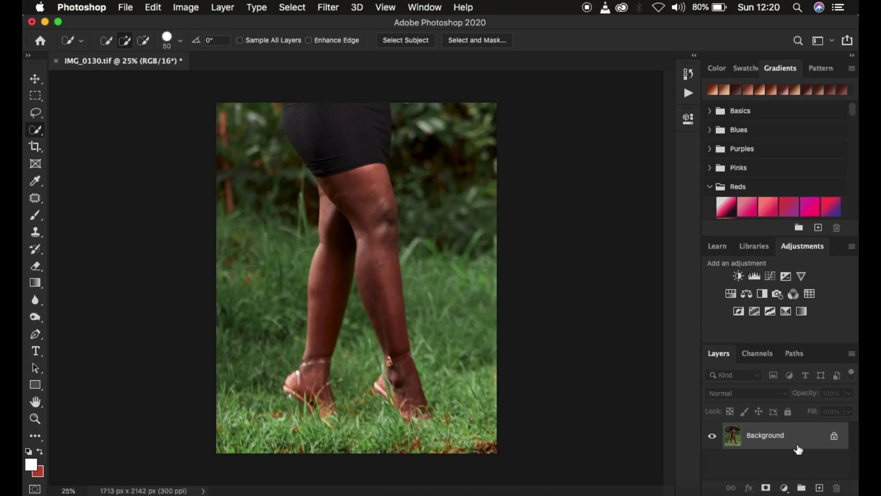
# Run the FS 16 BIT frequency separation action with a Gaussian Blur radius of 5.0 pixels for the low-frequency layer.
pyautogui.click(689, 93)
pyautogui.click(595, 146)
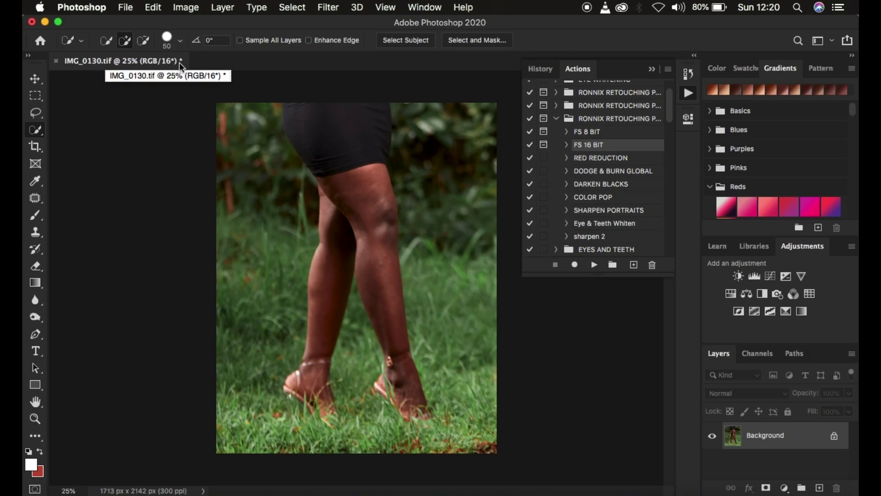
pyautogui.click(593, 264)
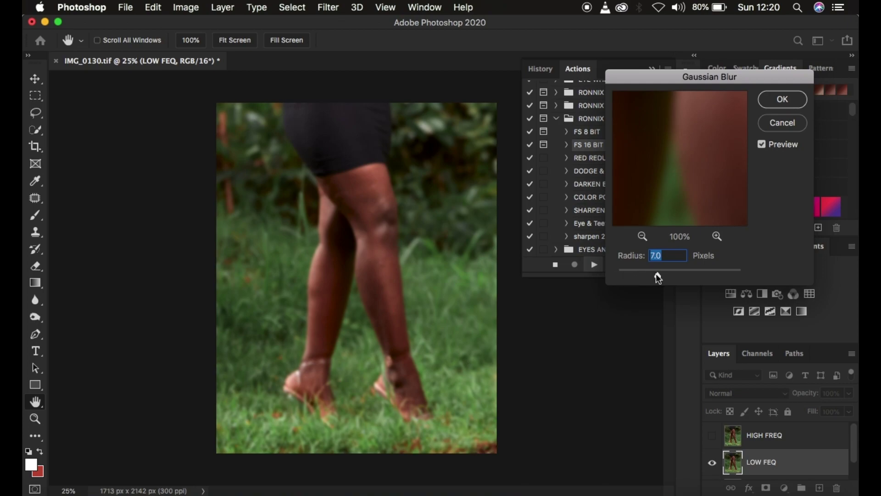
pyautogui.moveTo(659, 278); pyautogui.dragTo(615, 275)
pyautogui.moveTo(657, 171); pyautogui.dragTo(638, 199)
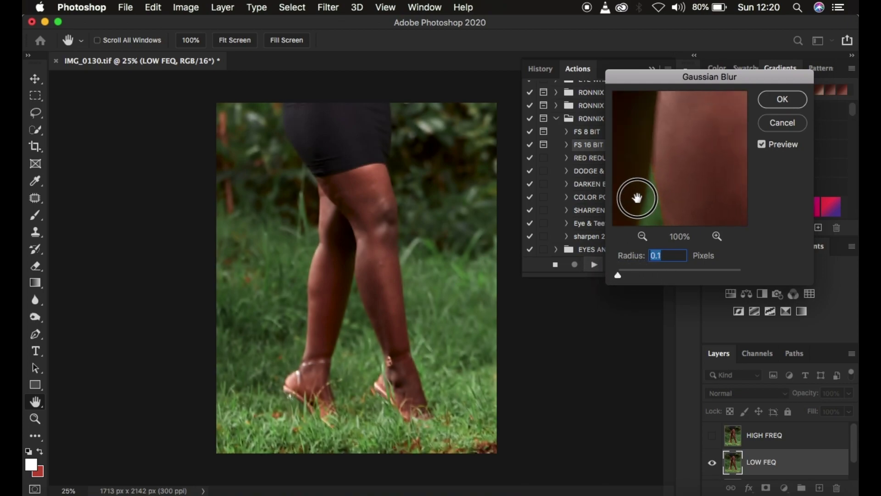
pyautogui.click(643, 236)
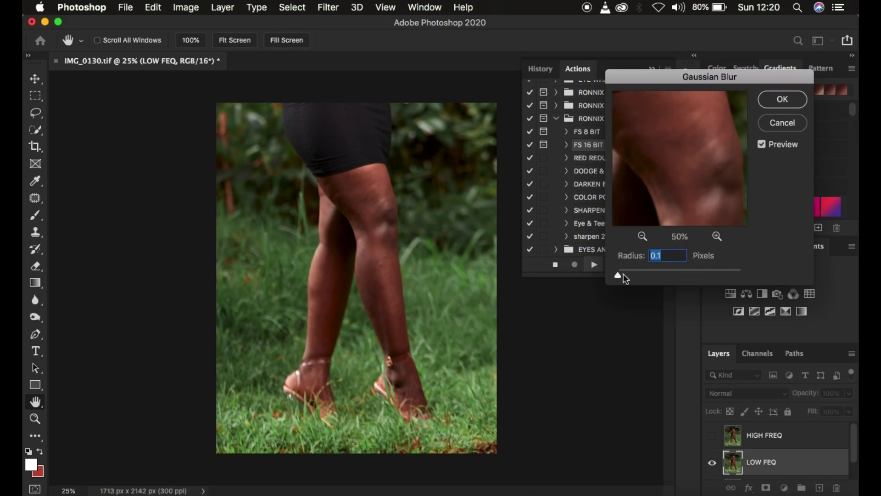
pyautogui.moveTo(624, 274); pyautogui.dragTo(654, 280)
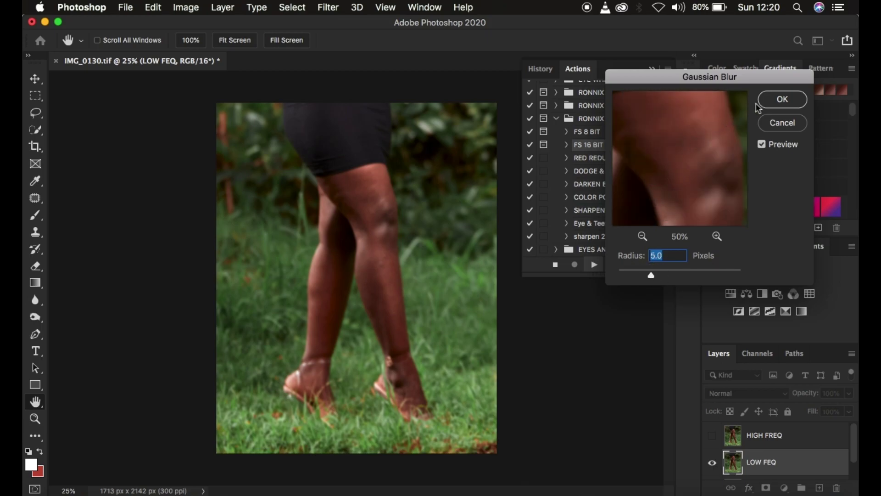
pyautogui.click(776, 103)
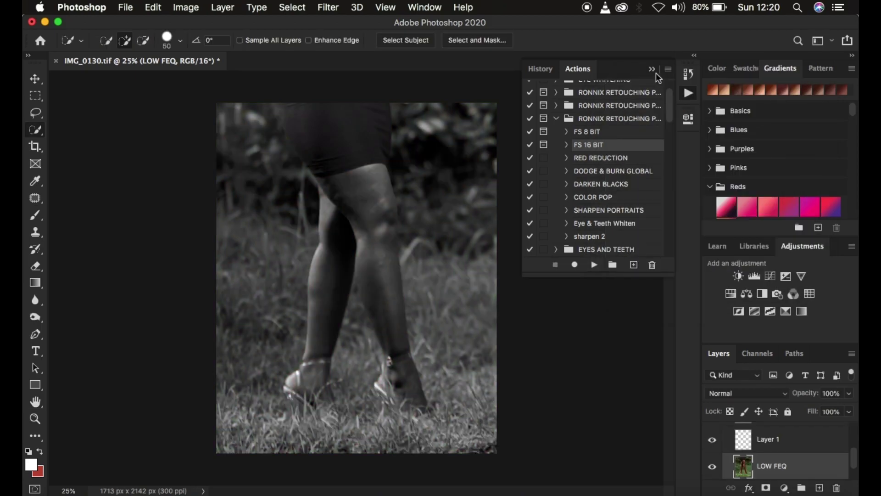
pyautogui.click(653, 70)
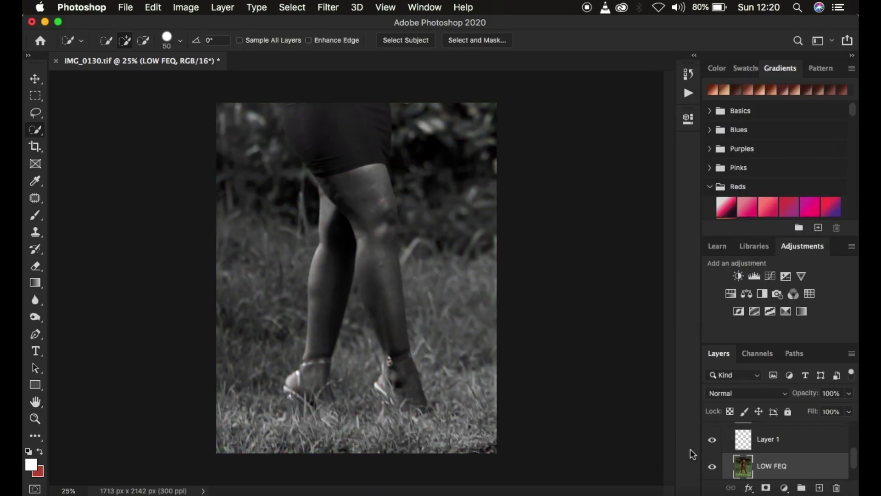
# Delete the Black & White 1 adjustment layer from the FREQ SEP 16 BIT group.
pyautogui.scroll(3, 808, 445)
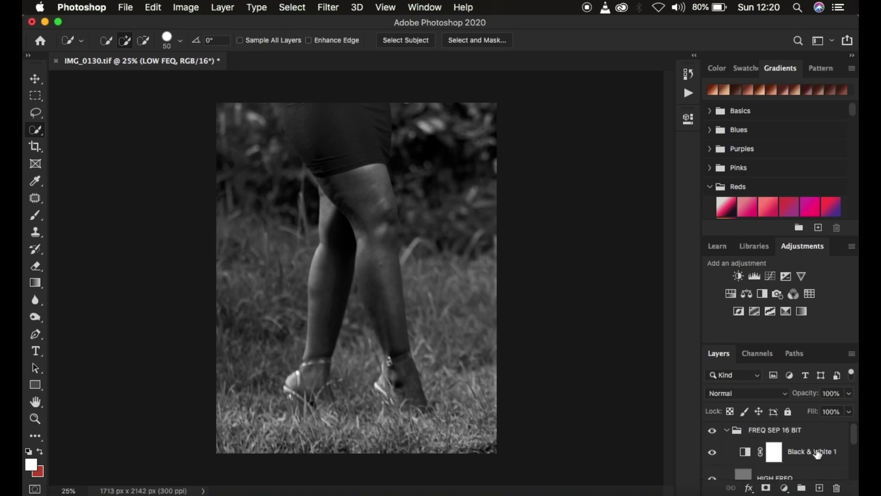
pyautogui.click(819, 455)
pyautogui.press('Delete')
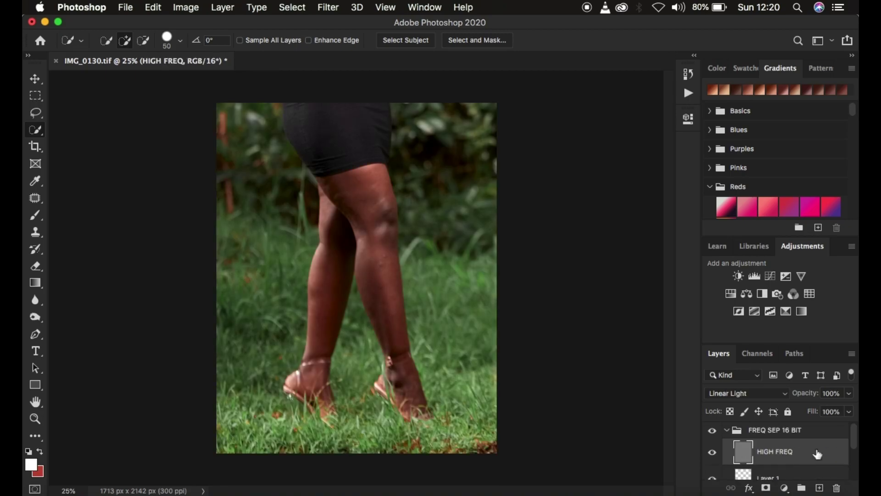
# Hide the HIGH FREQ layer and make the LOW FEQ layer active.
pyautogui.scroll(-3, 818, 455)
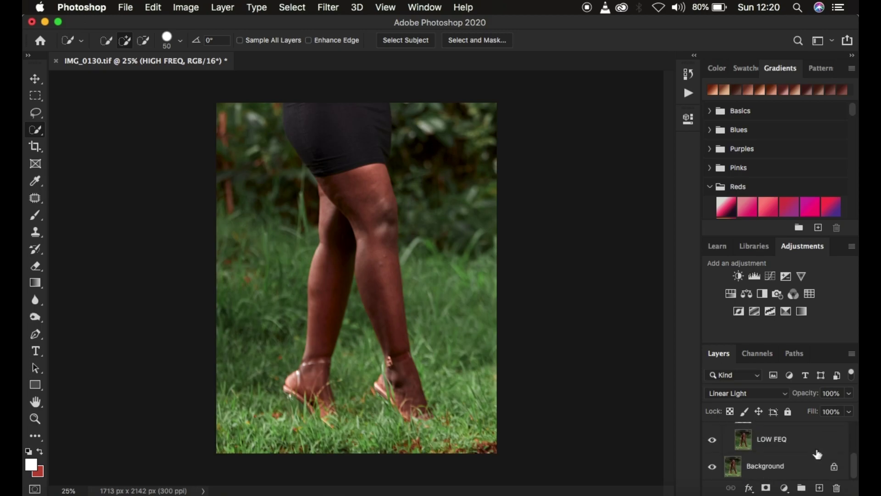
pyautogui.scroll(1, 806, 444)
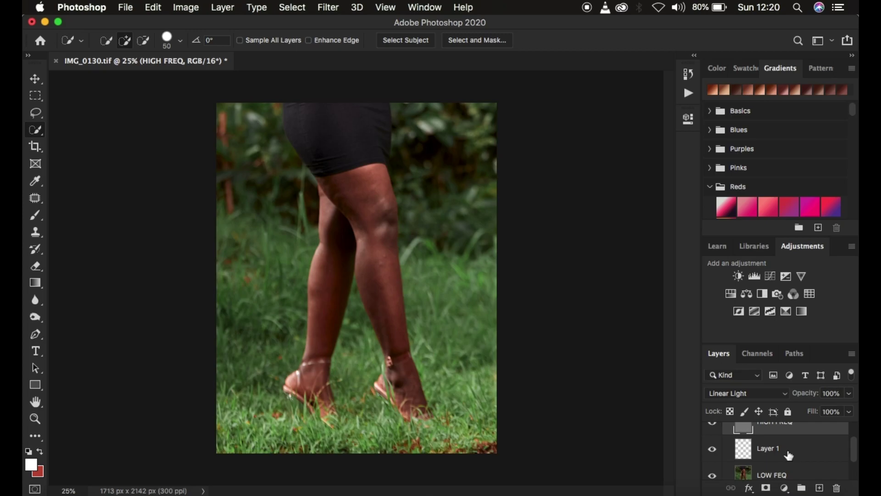
pyautogui.click(715, 426)
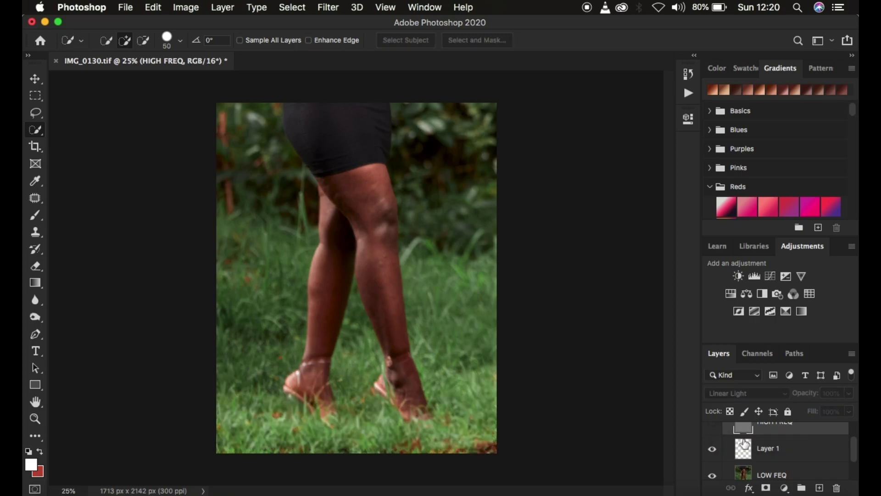
pyautogui.click(783, 477)
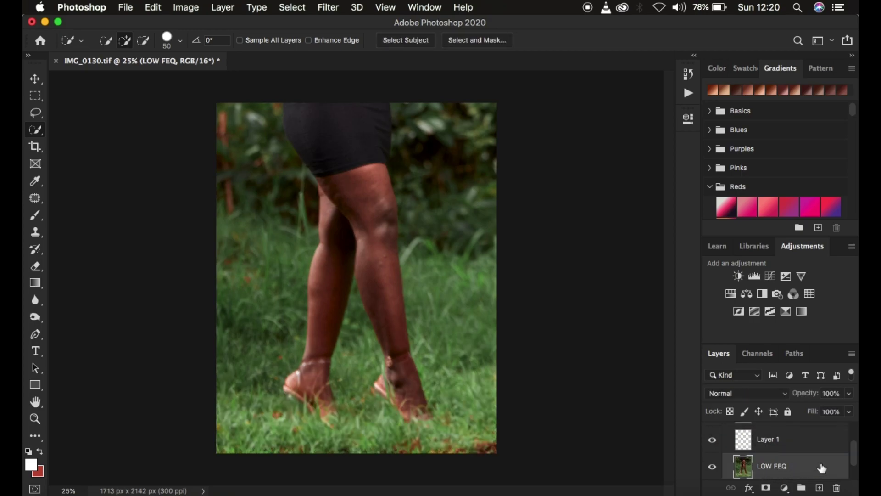
# Blend the uneven tones on the front leg's thigh and knee with the Mixer Brush on the LOW FEQ layer, using a 100 px brush.
pyautogui.click(34, 219)
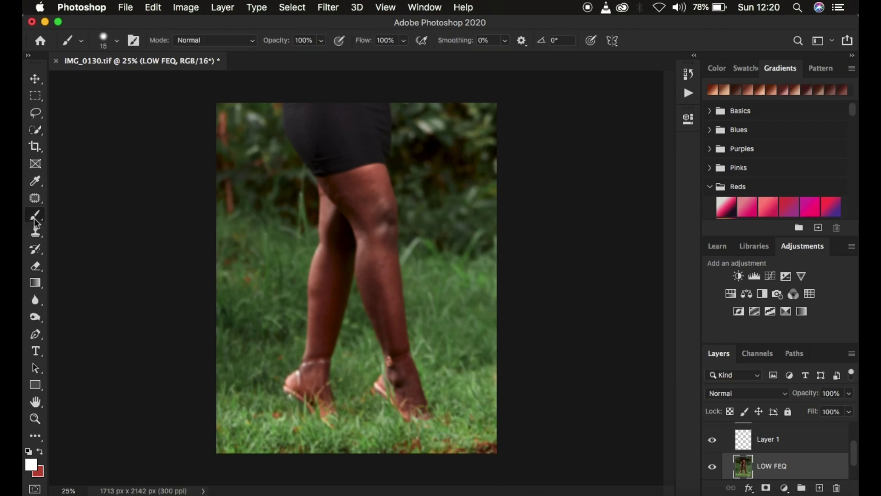
pyautogui.click(102, 251)
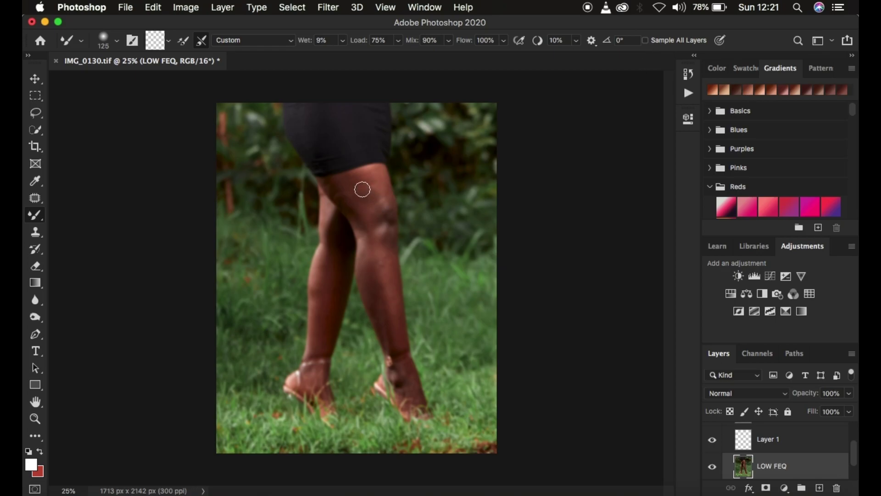
pyautogui.press('[')
pyautogui.press('super+plus')
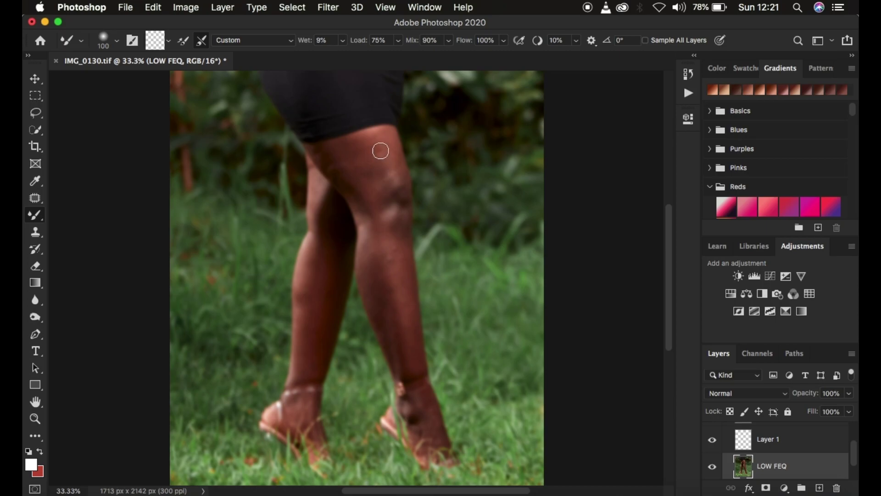
pyautogui.moveTo(381, 150)
pyautogui.mouseDown()
pyautogui.moveTo(346, 167)
pyautogui.moveTo(360, 188)
pyautogui.moveTo(358, 152)
pyautogui.moveTo(374, 174)
pyautogui.moveTo(358, 145)
pyautogui.moveTo(390, 152)
pyautogui.moveTo(391, 144)
pyautogui.moveTo(398, 168)
pyautogui.moveTo(387, 136)
pyautogui.moveTo(355, 142)
pyautogui.moveTo(330, 167)
pyautogui.moveTo(348, 186)
pyautogui.moveTo(318, 148)
pyautogui.moveTo(324, 159)
pyautogui.moveTo(351, 155)
pyautogui.moveTo(314, 154)
pyautogui.moveTo(332, 171)
pyautogui.moveTo(324, 157)
pyautogui.moveTo(344, 168)
pyautogui.moveTo(329, 160)
pyautogui.moveTo(383, 138)
pyautogui.moveTo(399, 243)
pyautogui.mouseUp()
pyautogui.press(']')
pyautogui.press(']')
pyautogui.press('[')
pyautogui.press('[')
# Smooth the tones along the front leg's shin, knee and inner thigh with the Mixer Brush, varying the brush size up to 150 px.
pyautogui.moveTo(403, 296)
pyautogui.mouseDown()
pyautogui.moveTo(406, 304)
pyautogui.moveTo(385, 243)
pyautogui.moveTo(407, 350)
pyautogui.mouseUp()
pyautogui.press(']')
pyautogui.moveTo(376, 268)
pyautogui.mouseDown()
pyautogui.moveTo(393, 343)
pyautogui.moveTo(389, 320)
pyautogui.moveTo(400, 338)
pyautogui.moveTo(368, 207)
pyautogui.moveTo(363, 215)
pyautogui.moveTo(392, 212)
pyautogui.mouseUp()
pyautogui.press('[')
pyautogui.moveTo(389, 167)
pyautogui.mouseDown()
pyautogui.moveTo(374, 146)
pyautogui.moveTo(384, 139)
pyautogui.moveTo(404, 165)
pyautogui.moveTo(404, 207)
pyautogui.moveTo(393, 189)
pyautogui.moveTo(367, 178)
pyautogui.moveTo(373, 220)
pyautogui.mouseUp()
pyautogui.press(']')
pyautogui.moveTo(361, 189)
pyautogui.mouseDown()
pyautogui.moveTo(356, 183)
pyautogui.moveTo(367, 229)
pyautogui.moveTo(397, 207)
pyautogui.moveTo(408, 341)
pyautogui.mouseUp()
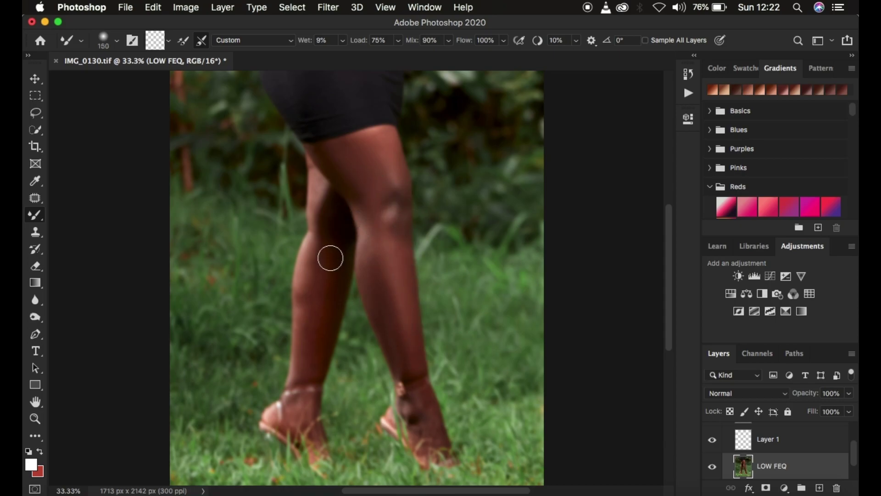
# Blend the light and dark patches on the back leg's calf and thigh with the Mixer Brush.
pyautogui.press(']')
pyautogui.press(']')
pyautogui.moveTo(312, 254)
pyautogui.mouseDown()
pyautogui.moveTo(314, 341)
pyautogui.moveTo(327, 252)
pyautogui.moveTo(317, 233)
pyautogui.moveTo(319, 193)
pyautogui.mouseUp()
pyautogui.press('[')
pyautogui.press('[')
pyautogui.moveTo(325, 154)
pyautogui.mouseDown()
pyautogui.moveTo(312, 151)
pyautogui.moveTo(335, 151)
pyautogui.moveTo(326, 151)
pyautogui.mouseUp()
# Refine the tones on the front thigh, knee and shin and the back calf and ankle using an 80 px Mixer Brush.
pyautogui.moveTo(388, 160)
pyautogui.mouseDown()
pyautogui.moveTo(399, 181)
pyautogui.moveTo(389, 224)
pyautogui.moveTo(396, 172)
pyautogui.moveTo(400, 215)
pyautogui.moveTo(383, 182)
pyautogui.moveTo(400, 227)
pyautogui.moveTo(394, 262)
pyautogui.moveTo(421, 388)
pyautogui.moveTo(411, 412)
pyautogui.moveTo(426, 411)
pyautogui.moveTo(432, 426)
pyautogui.moveTo(424, 403)
pyautogui.moveTo(413, 418)
pyautogui.moveTo(427, 393)
pyautogui.moveTo(437, 428)
pyautogui.moveTo(420, 418)
pyautogui.moveTo(421, 439)
pyautogui.moveTo(411, 403)
pyautogui.moveTo(410, 416)
pyautogui.moveTo(411, 424)
pyautogui.moveTo(419, 397)
pyautogui.moveTo(390, 328)
pyautogui.moveTo(396, 364)
pyautogui.moveTo(375, 321)
pyautogui.moveTo(379, 310)
pyautogui.moveTo(398, 367)
pyautogui.moveTo(365, 277)
pyautogui.moveTo(362, 238)
pyautogui.moveTo(372, 306)
pyautogui.mouseUp()
pyautogui.moveTo(371, 217); pyautogui.dragTo(365, 223)
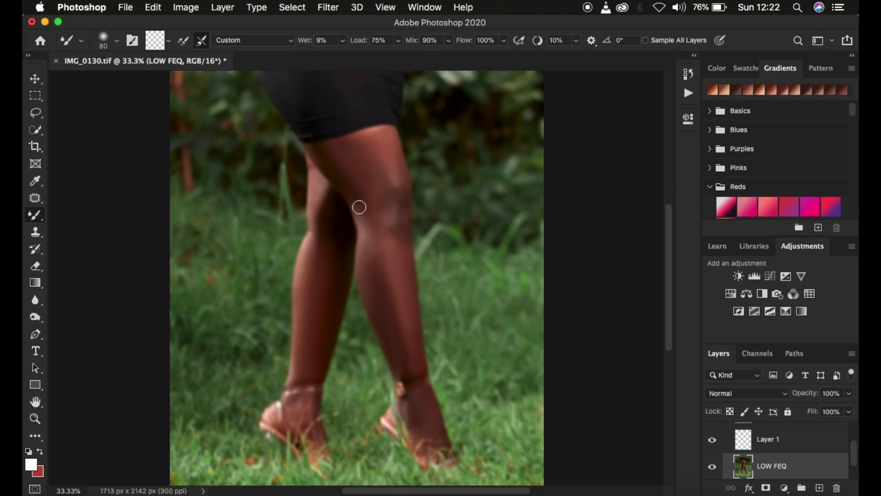
pyautogui.moveTo(379, 153)
pyautogui.mouseDown()
pyautogui.moveTo(347, 144)
pyautogui.moveTo(376, 134)
pyautogui.moveTo(391, 142)
pyautogui.moveTo(406, 227)
pyautogui.moveTo(404, 190)
pyautogui.moveTo(405, 220)
pyautogui.moveTo(388, 241)
pyautogui.moveTo(370, 254)
pyautogui.mouseUp()
pyautogui.moveTo(319, 278); pyautogui.dragTo(319, 287)
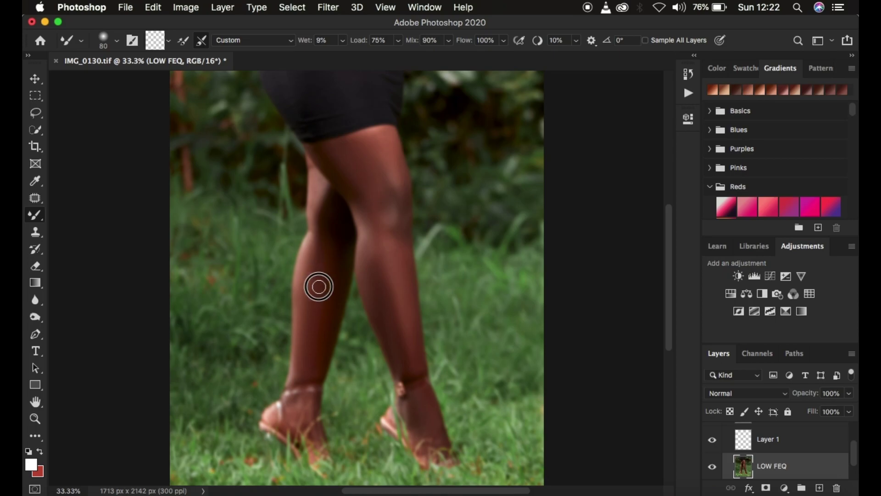
pyautogui.moveTo(298, 405)
pyautogui.mouseDown()
pyautogui.moveTo(305, 401)
pyautogui.moveTo(291, 407)
pyautogui.mouseUp()
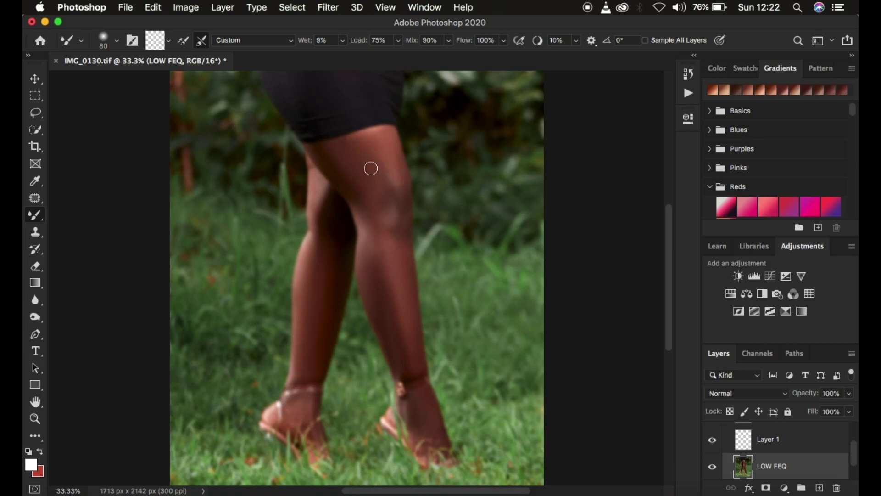
# Show the HIGH FREQ layer and toggle the FREQ SEP 16 BIT group to compare the legs before and after.
pyautogui.scroll(2, 798, 460)
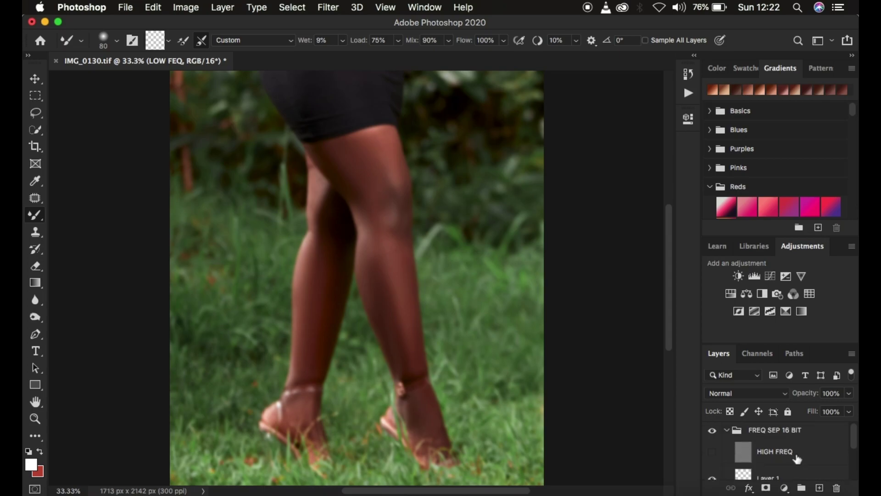
pyautogui.click(714, 454)
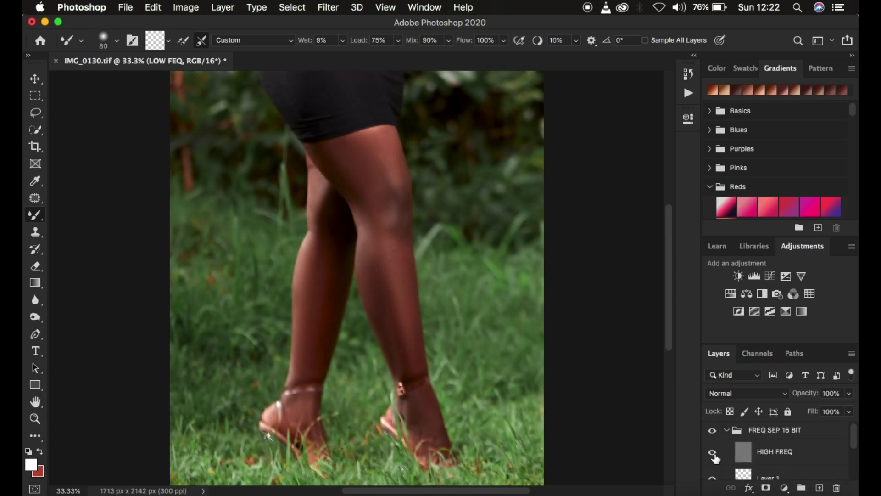
pyautogui.click(713, 430)
pyautogui.click(713, 430)
pyautogui.click(713, 430)
# Clone away the blemishes on the back calf and below the front knee on HIGH FREQ, with a 35 px Clone Stamp sampling Current Layer.
pyautogui.click(787, 453)
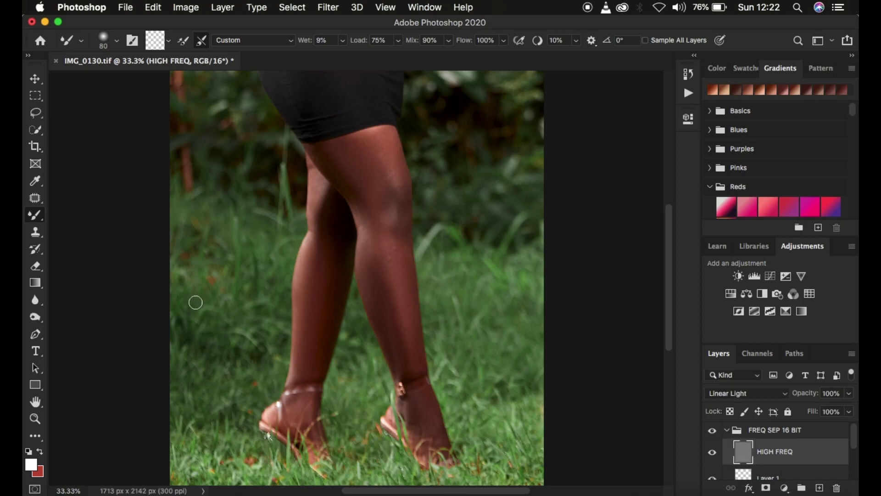
pyautogui.click(37, 235)
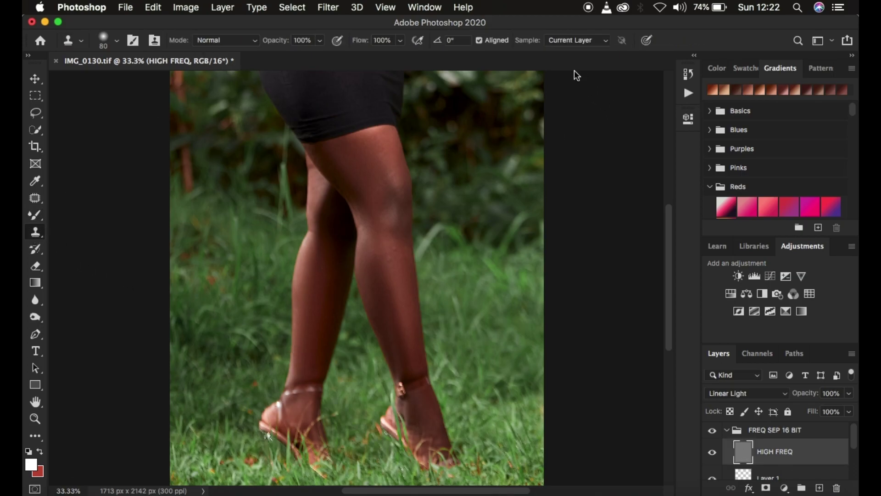
pyautogui.click(567, 40)
pyautogui.click(569, 40)
pyautogui.press('super+plus')
pyautogui.press('super+plus')
pyautogui.press('super+plus')
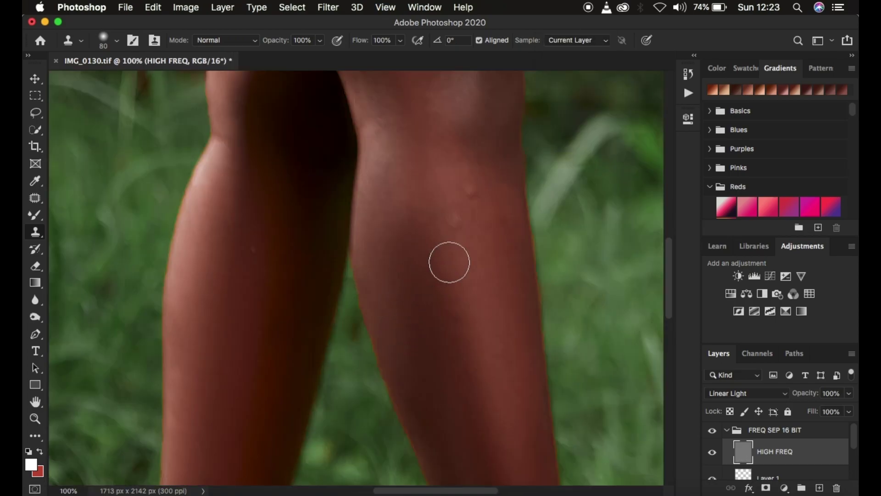
pyautogui.press('[')
pyautogui.press('[')
pyautogui.press('[')
pyautogui.press('[')
pyautogui.press('[')
pyautogui.press('[')
pyautogui.keyDown('alt'); pyautogui.click(266, 272); pyautogui.keyUp('alt')
pyautogui.click(253, 248)
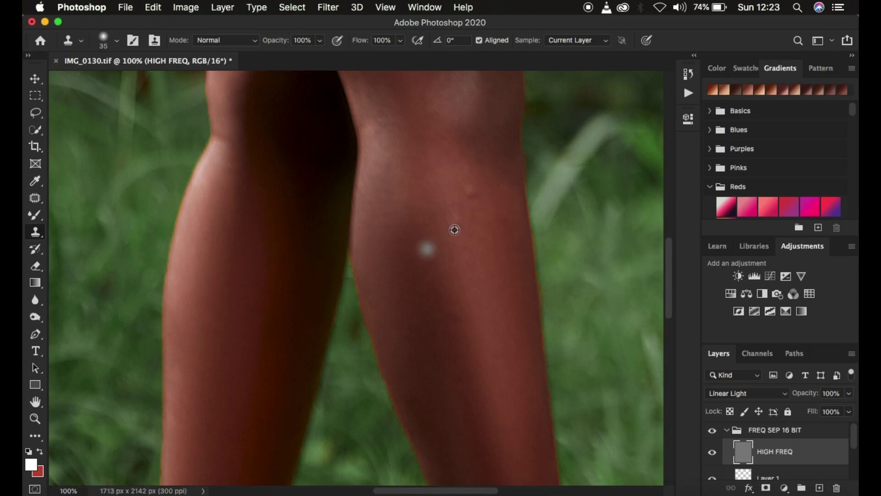
pyautogui.click(471, 190)
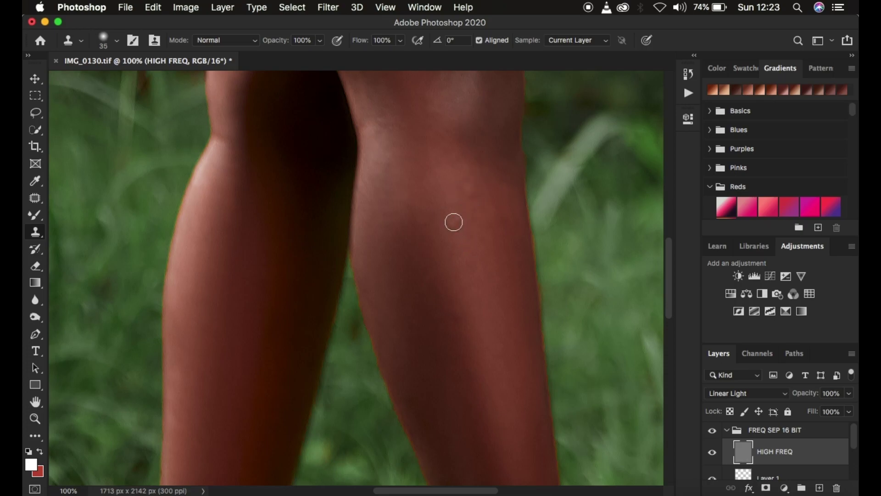
# Clone clean skin texture over the marks along the rear edge of the front thigh.
pyautogui.scroll(10, 482, 227)
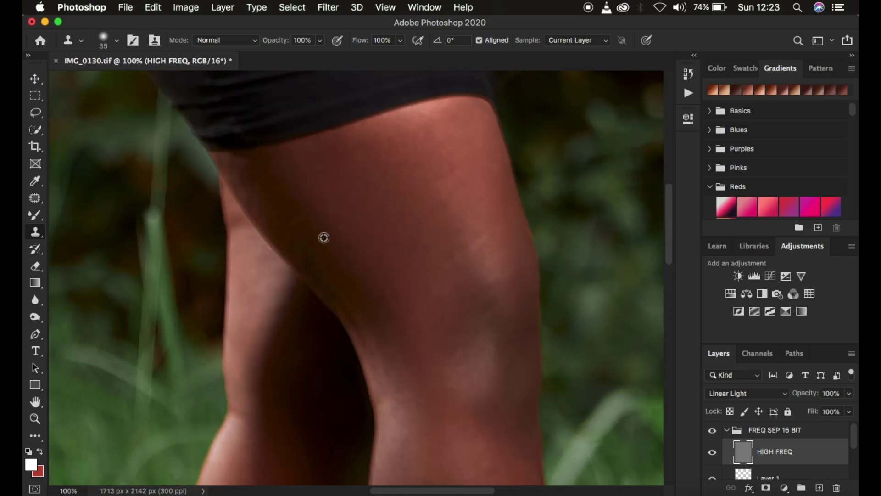
pyautogui.keyDown('alt'); pyautogui.click(324, 238); pyautogui.keyUp('alt')
pyautogui.moveTo(297, 217)
pyautogui.mouseDown()
pyautogui.moveTo(297, 239)
pyautogui.moveTo(330, 257)
pyautogui.moveTo(309, 262)
pyautogui.moveTo(330, 287)
pyautogui.moveTo(367, 283)
pyautogui.moveTo(340, 281)
pyautogui.moveTo(360, 322)
pyautogui.mouseUp()
pyautogui.click(358, 256)
pyautogui.keyDown('alt'); pyautogui.click(329, 256); pyautogui.keyUp('alt')
pyautogui.keyDown('alt'); pyautogui.click(353, 282); pyautogui.keyUp('alt')
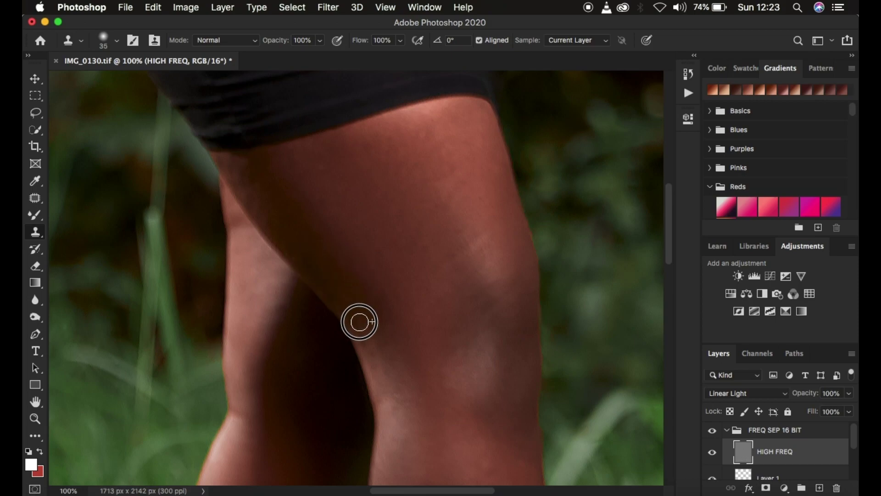
pyautogui.keyDown('alt'); pyautogui.click(327, 260); pyautogui.keyUp('alt')
pyautogui.keyDown('alt'); pyautogui.click(317, 254); pyautogui.keyUp('alt')
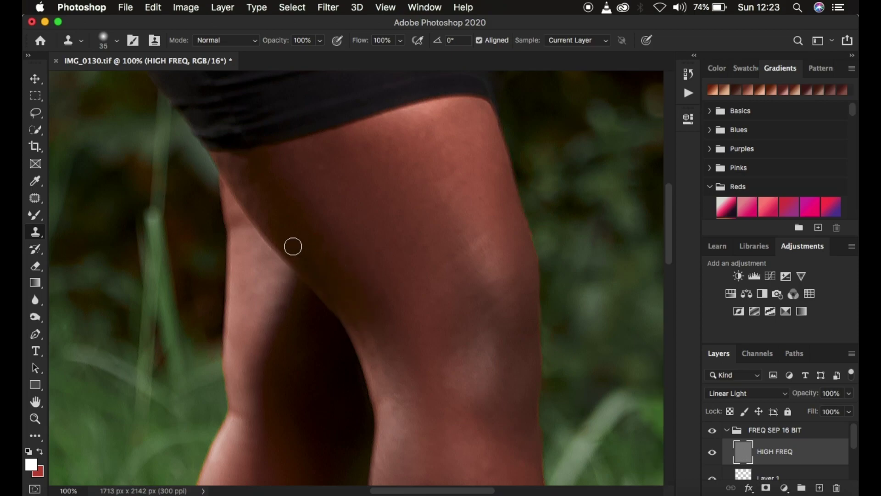
# Clone clean skin texture over the rear of the upper thigh just below the skirt hem.
pyautogui.click(252, 179)
pyautogui.click(268, 173)
pyautogui.keyDown('alt'); pyautogui.click(253, 175); pyautogui.keyUp('alt')
pyautogui.click(224, 164)
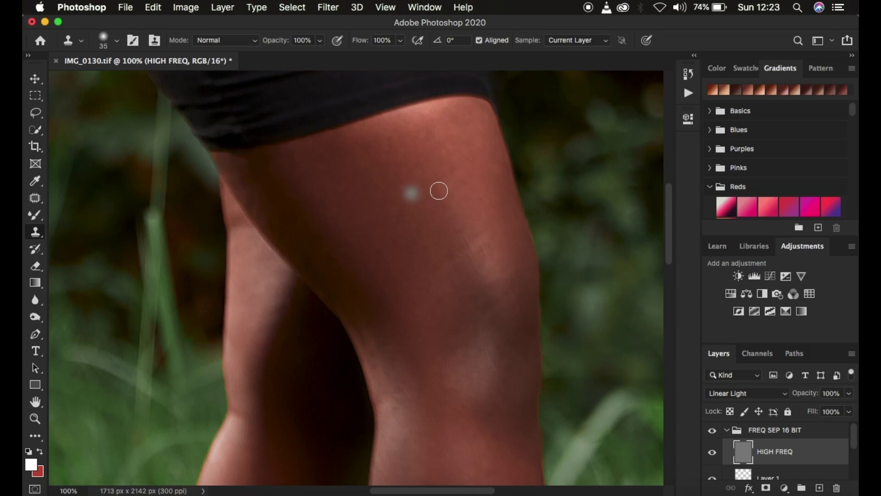
# Enlarge the Clone Stamp to 60 px and clean the skin texture above the front knee and along the rear thigh.
pyautogui.press(']')
pyautogui.press(']')
pyautogui.press(']')
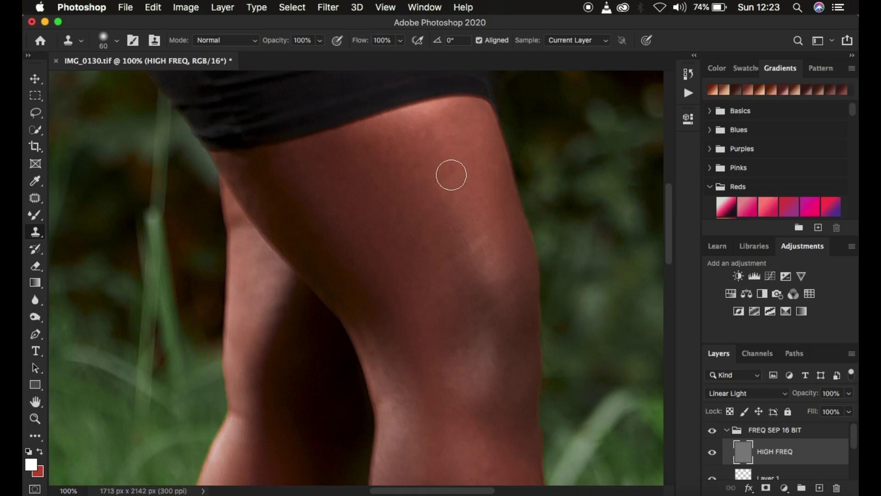
pyautogui.click(499, 305)
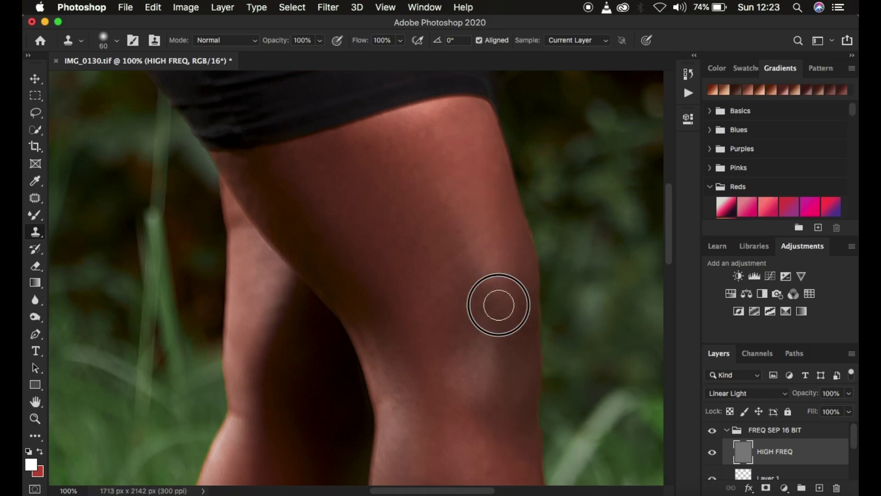
pyautogui.keyDown('alt'); pyautogui.click(331, 249); pyautogui.keyUp('alt')
pyautogui.moveTo(305, 249)
pyautogui.mouseDown()
pyautogui.moveTo(292, 213)
pyautogui.moveTo(260, 200)
pyautogui.moveTo(243, 174)
pyautogui.mouseUp()
pyautogui.keyDown('alt'); pyautogui.click(271, 188); pyautogui.keyUp('alt')
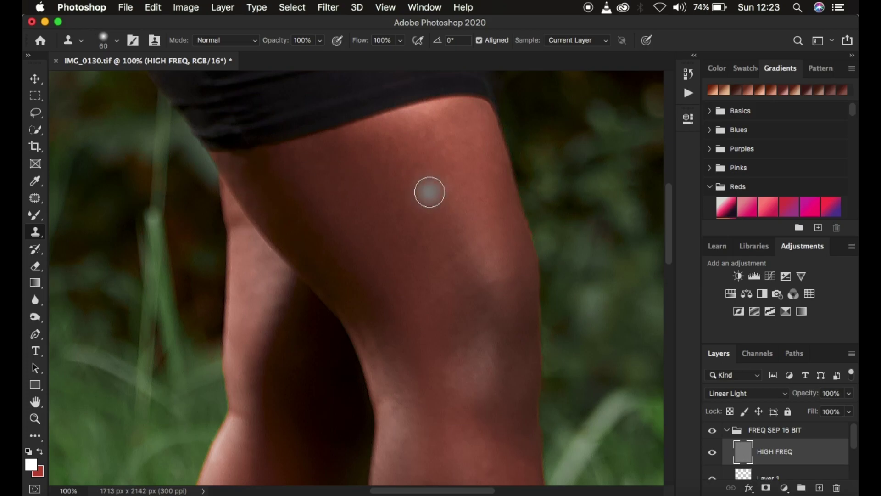
# Compare the whole image before and after the retouch by toggling the FREQ SEP 16 BIT group's visibility.
pyautogui.press('super+minus')
pyautogui.press('super+minus')
pyautogui.press('super+minus')
pyautogui.press('super+minus')
pyautogui.press('super+minus')
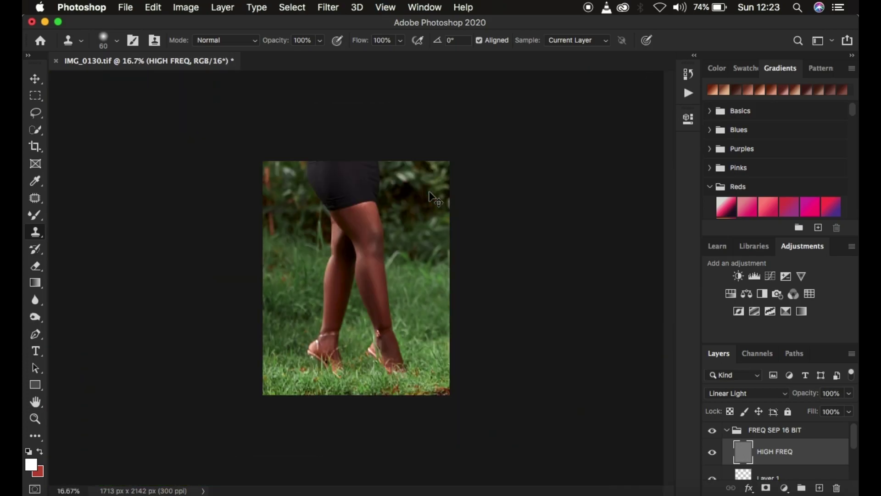
pyautogui.press('super+plus')
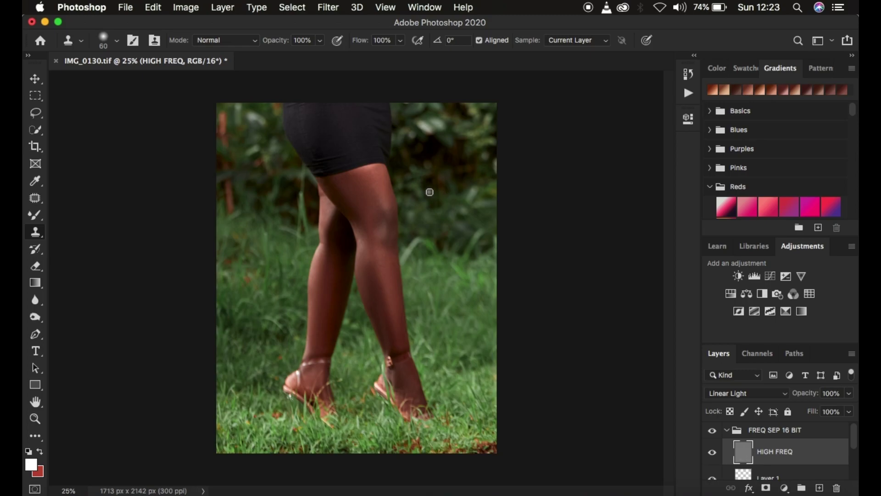
pyautogui.click(714, 432)
# Make Layer 1 active and set up a Soft Round Brush with 0% hardness and 10% opacity.
pyautogui.scroll(-2, 812, 446)
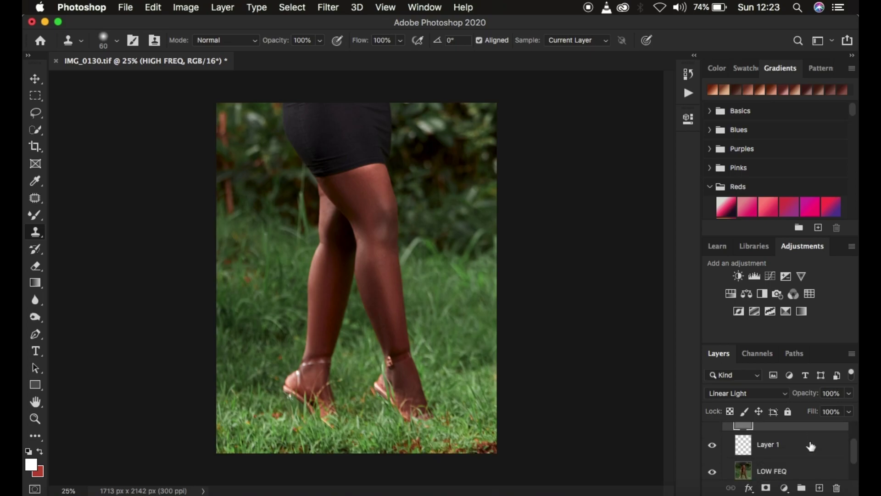
pyautogui.click(782, 452)
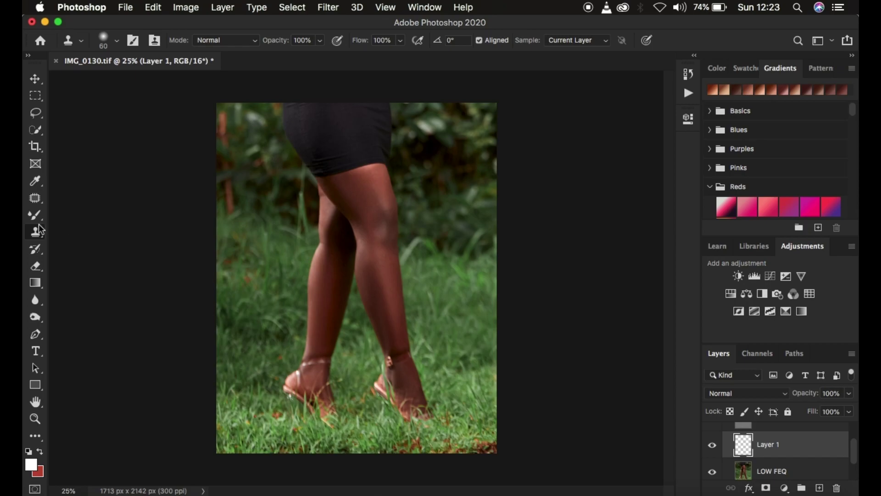
pyautogui.moveTo(34, 216); pyautogui.dragTo(88, 218)
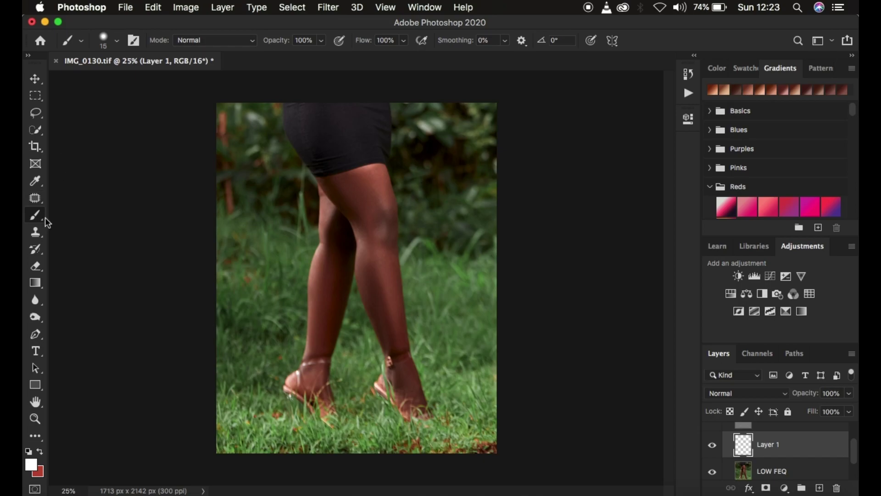
pyautogui.click(119, 43)
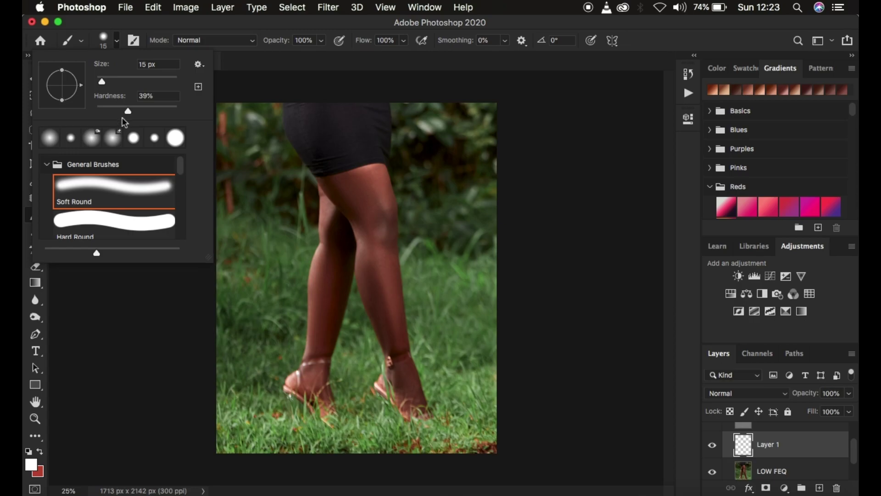
pyautogui.moveTo(128, 110); pyautogui.dragTo(96, 111)
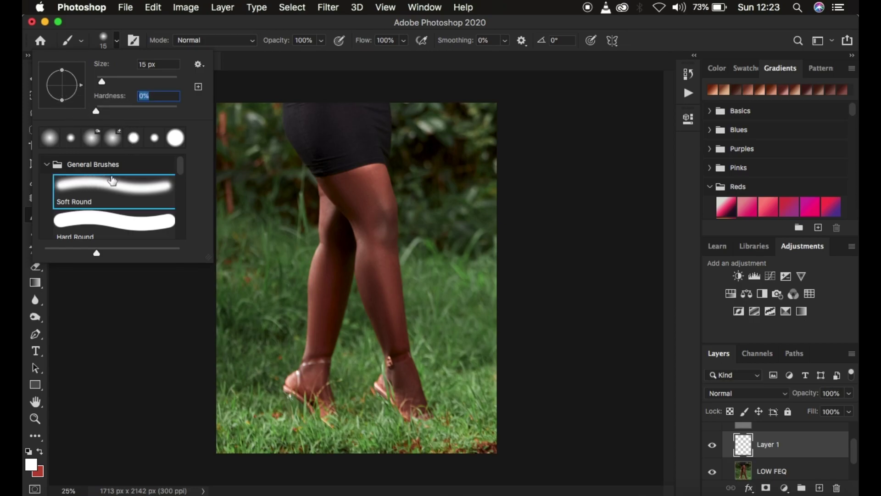
pyautogui.click(273, 88)
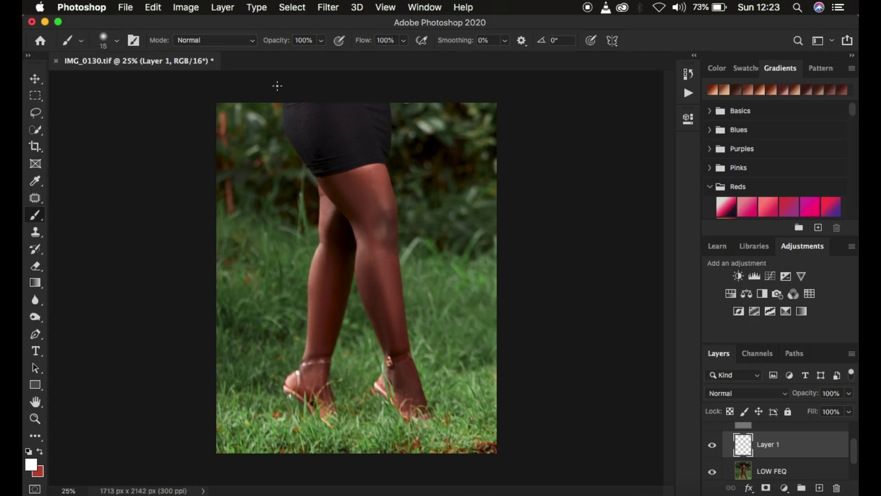
pyautogui.moveTo(276, 42); pyautogui.dragTo(218, 44)
pyautogui.press('super+equal')
pyautogui.press('super+equal')
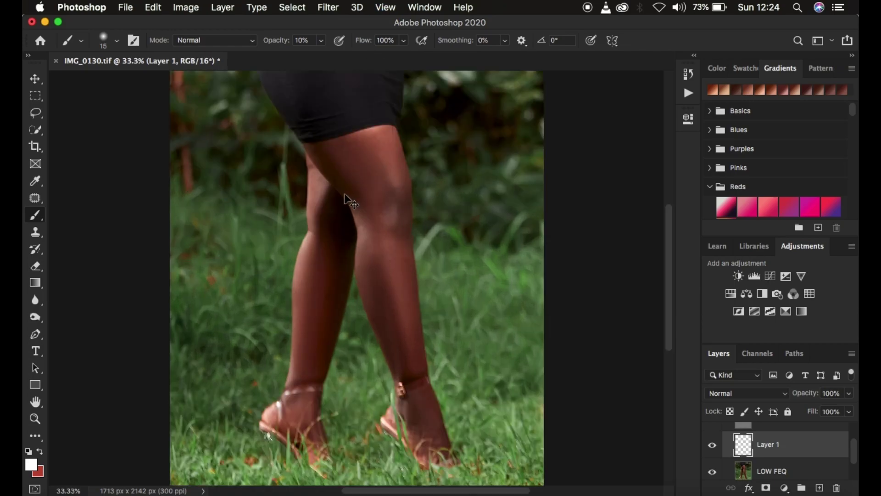
pyautogui.press('super+minus')
# Set the Eyedropper's sample size to 5 by 5 Average and return to the Brush tool for painting on the legs.
pyautogui.click(36, 182)
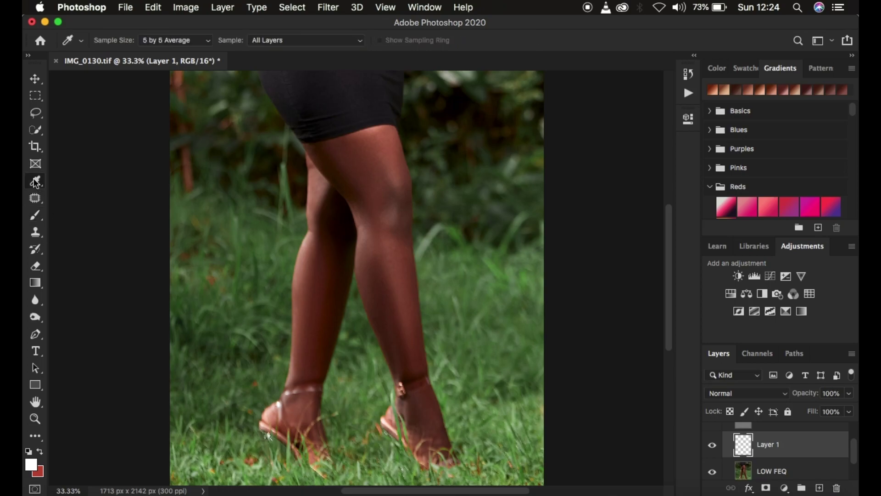
pyautogui.click(158, 43)
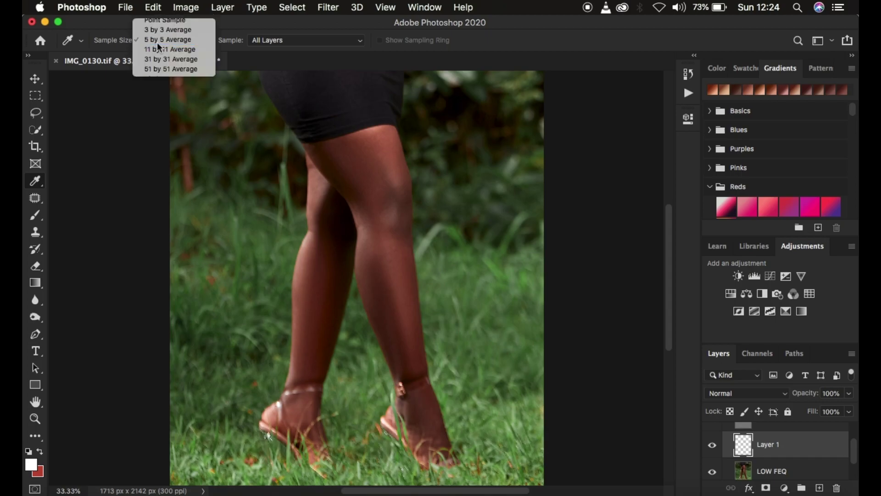
pyautogui.click(157, 42)
pyautogui.click(36, 214)
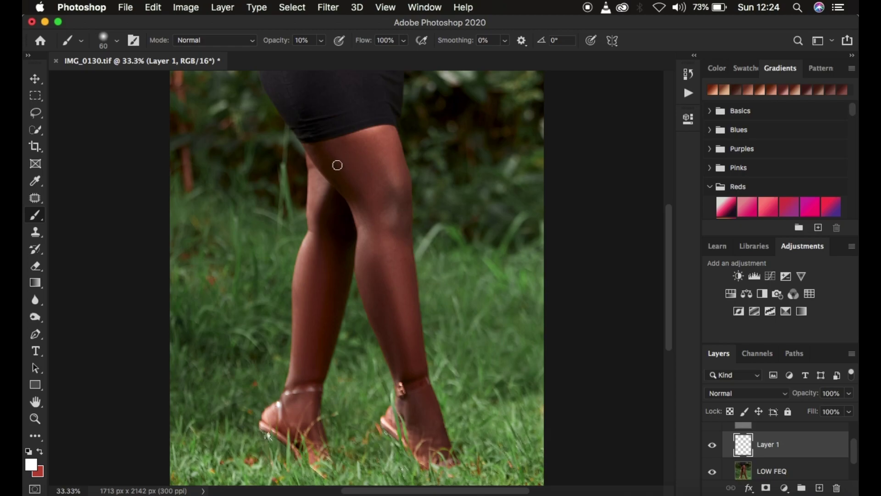
pyautogui.press('super+plus')
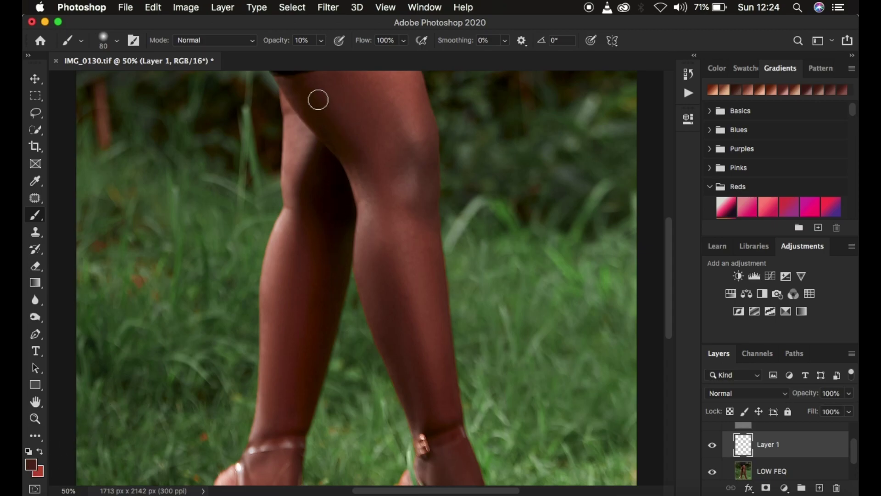
# Paint sampled skin tones over the front thigh on Layer 1 with the 80 px brush, from the skirt hem down to above the knee.
pyautogui.moveTo(316, 95)
pyautogui.mouseDown()
pyautogui.moveTo(333, 129)
pyautogui.moveTo(323, 115)
pyautogui.moveTo(347, 129)
pyautogui.moveTo(317, 93)
pyautogui.moveTo(299, 97)
pyautogui.mouseUp()
pyautogui.keyDown('alt'); pyautogui.click(293, 85); pyautogui.keyUp('alt')
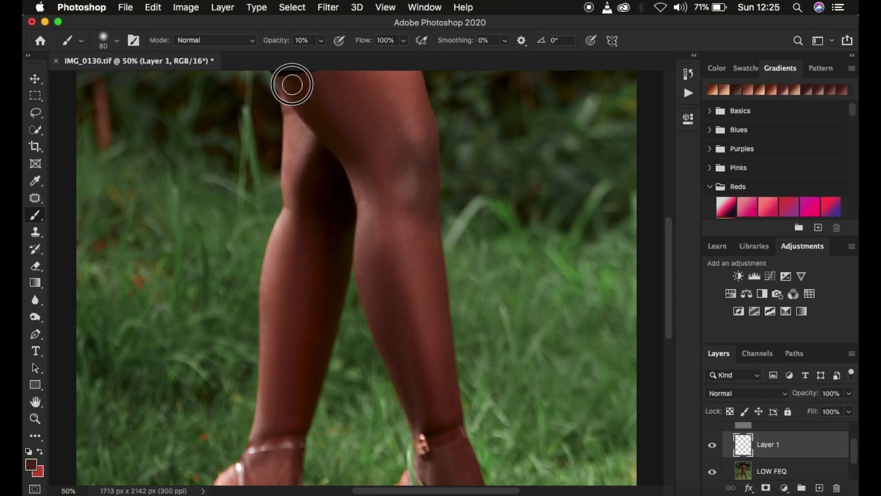
pyautogui.moveTo(349, 124)
pyautogui.mouseDown()
pyautogui.moveTo(330, 125)
pyautogui.moveTo(351, 166)
pyautogui.mouseUp()
pyautogui.keyDown('alt'); pyautogui.click(377, 125); pyautogui.keyUp('alt')
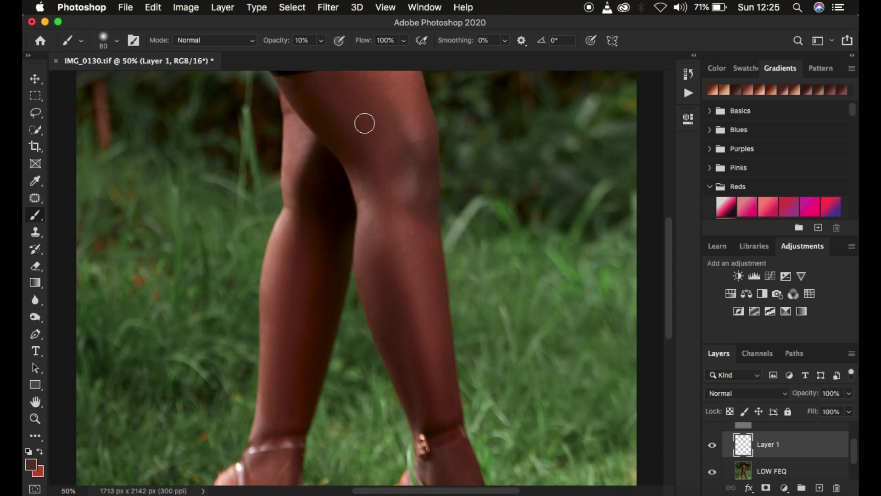
pyautogui.moveTo(352, 120); pyautogui.dragTo(363, 150)
pyautogui.keyDown('alt'); pyautogui.click(343, 113); pyautogui.keyUp('alt')
pyautogui.moveTo(319, 98)
pyautogui.mouseDown()
pyautogui.moveTo(309, 111)
pyautogui.moveTo(351, 163)
pyautogui.mouseUp()
pyautogui.keyDown('alt'); pyautogui.click(375, 108); pyautogui.keyUp('alt')
pyautogui.moveTo(353, 127); pyautogui.dragTo(358, 152)
pyautogui.keyDown('alt'); pyautogui.click(345, 112); pyautogui.keyUp('alt')
pyautogui.moveTo(329, 103)
pyautogui.mouseDown()
pyautogui.moveTo(317, 108)
pyautogui.moveTo(339, 145)
pyautogui.mouseUp()
pyautogui.keyDown('alt'); pyautogui.click(327, 90); pyautogui.keyUp('alt')
pyautogui.moveTo(307, 88)
pyautogui.mouseDown()
pyautogui.moveTo(295, 90)
pyautogui.moveTo(323, 110)
pyautogui.mouseUp()
pyautogui.keyDown('alt'); pyautogui.click(326, 84); pyautogui.keyUp('alt')
pyautogui.keyDown('alt'); pyautogui.click(330, 125); pyautogui.keyUp('alt')
pyautogui.moveTo(352, 153)
pyautogui.mouseDown()
pyautogui.moveTo(340, 143)
pyautogui.moveTo(366, 193)
pyautogui.mouseUp()
pyautogui.keyDown('alt'); pyautogui.click(353, 136); pyautogui.keyUp('alt')
# Enlarge the brush to 125 px and paint sampled skin colour down the front leg's calf.
pyautogui.scroll(-2, 420, 163)
pyautogui.press('super+minus')
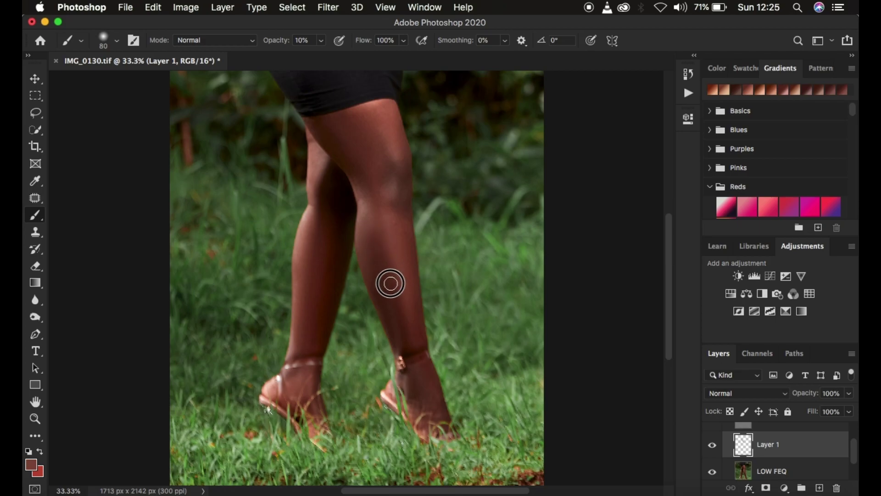
pyautogui.press(']')
pyautogui.press(']')
pyautogui.press(']')
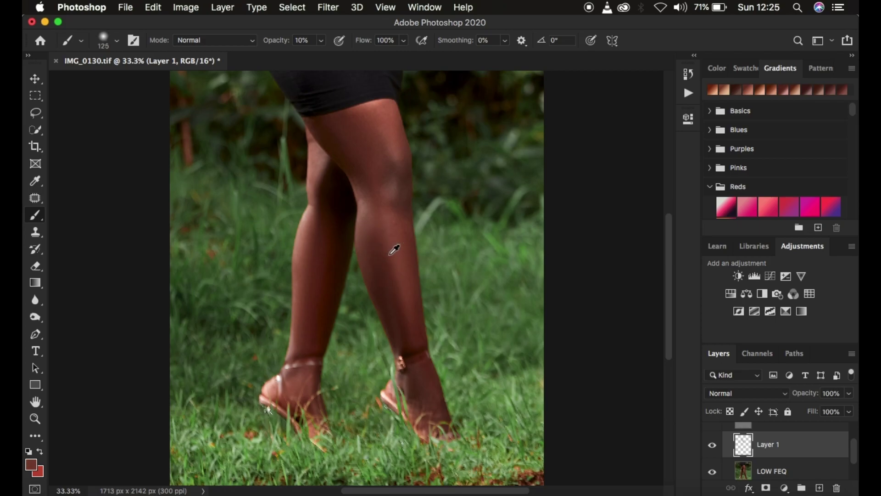
pyautogui.moveTo(378, 260); pyautogui.dragTo(395, 319)
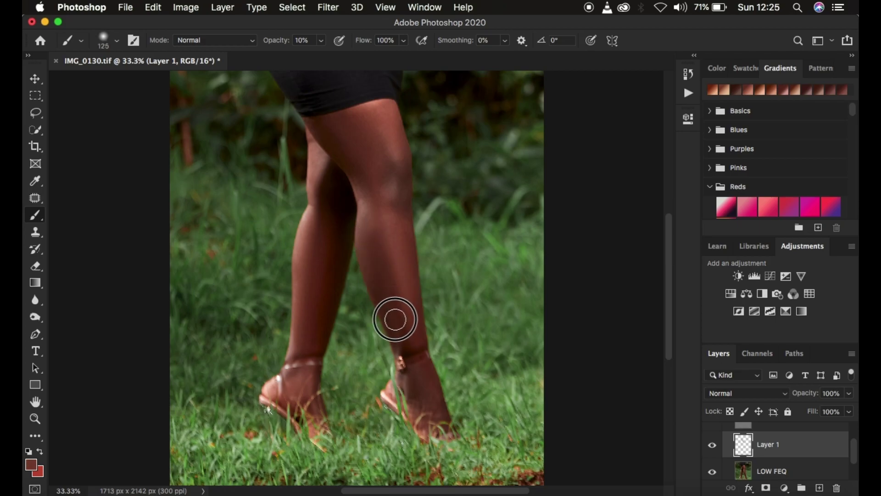
# Reduce the brush to 90 px and blend sampled skin tones along the front shin from below the knee to above the ankle.
pyautogui.press('[')
pyautogui.press('[')
pyautogui.keyDown('alt'); pyautogui.click(400, 223); pyautogui.keyUp('alt')
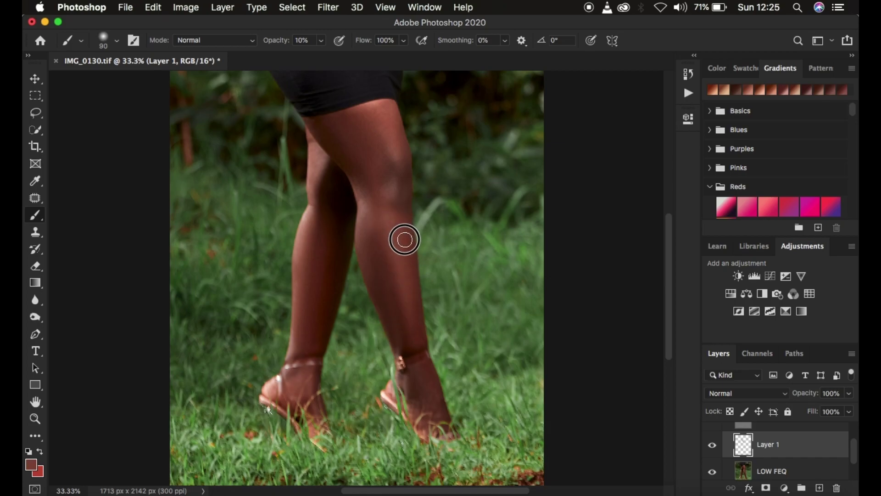
pyautogui.keyDown('alt'); pyautogui.click(412, 268); pyautogui.keyUp('alt')
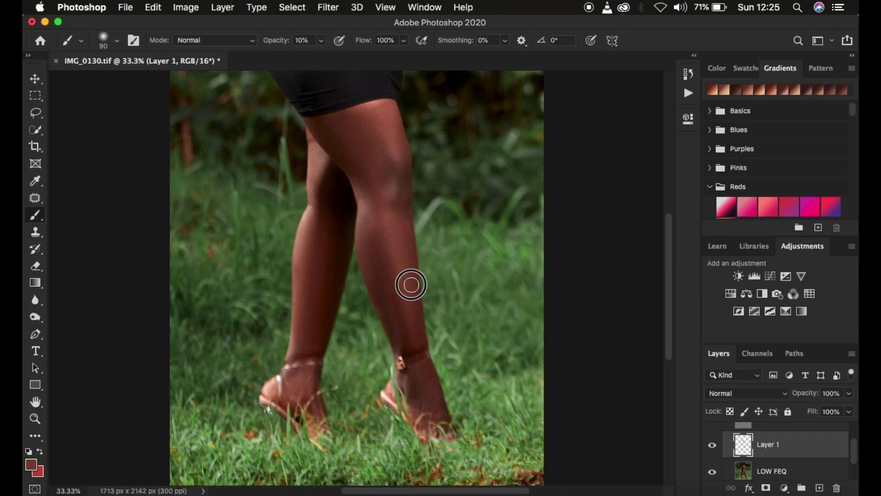
pyautogui.moveTo(411, 300)
pyautogui.mouseDown()
pyautogui.moveTo(418, 332)
pyautogui.moveTo(412, 323)
pyautogui.mouseUp()
pyautogui.keyDown('alt'); pyautogui.click(407, 301); pyautogui.keyUp('alt')
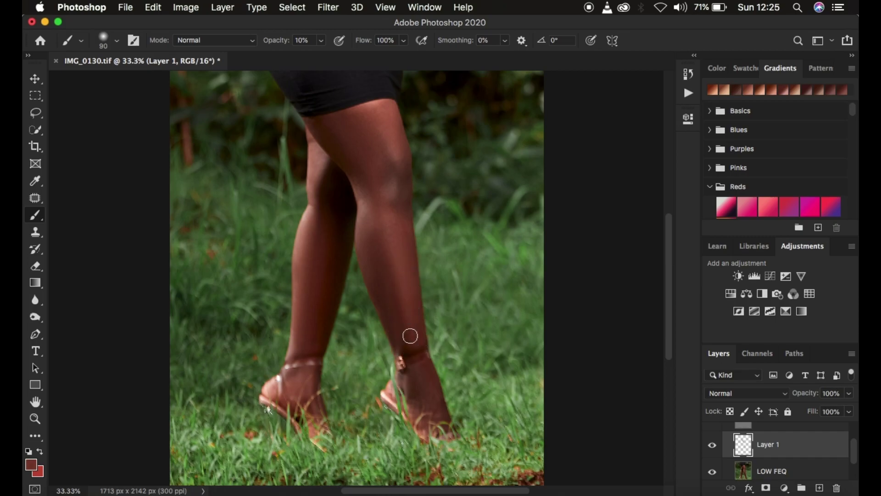
pyautogui.keyDown('alt'); pyautogui.click(389, 303); pyautogui.keyUp('alt')
# Even out the tones around the front knee and lower thigh by painting with nearby sampled skin colours.
pyautogui.keyDown('alt'); pyautogui.click(378, 154); pyautogui.keyUp('alt')
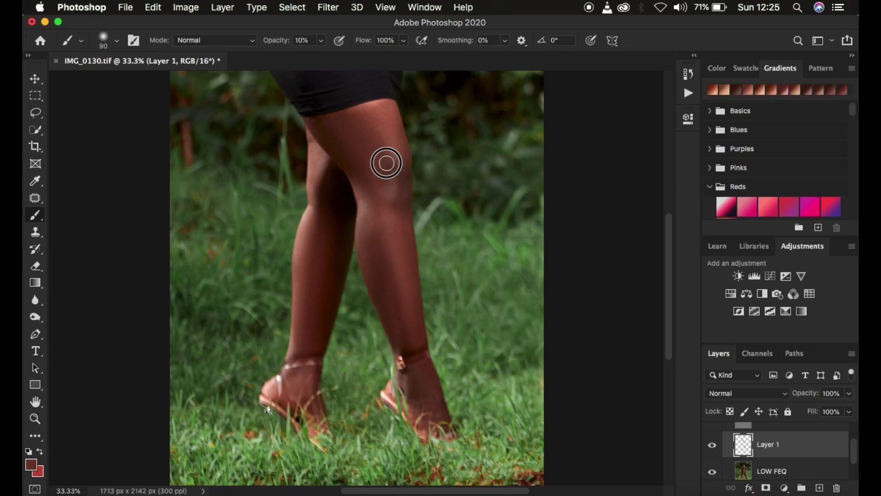
pyautogui.keyDown('alt'); pyautogui.click(396, 135); pyautogui.keyUp('alt')
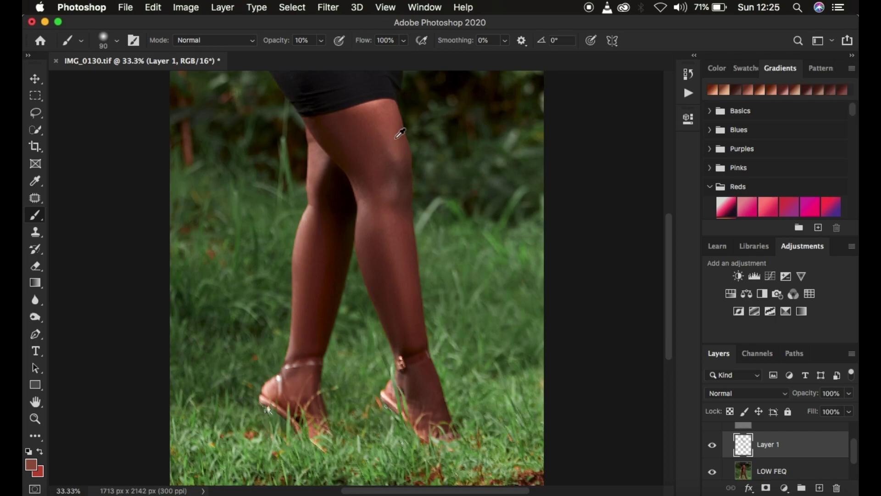
pyautogui.keyDown('alt'); pyautogui.click(400, 166); pyautogui.keyUp('alt')
pyautogui.keyDown('alt'); pyautogui.click(402, 211); pyautogui.keyUp('alt')
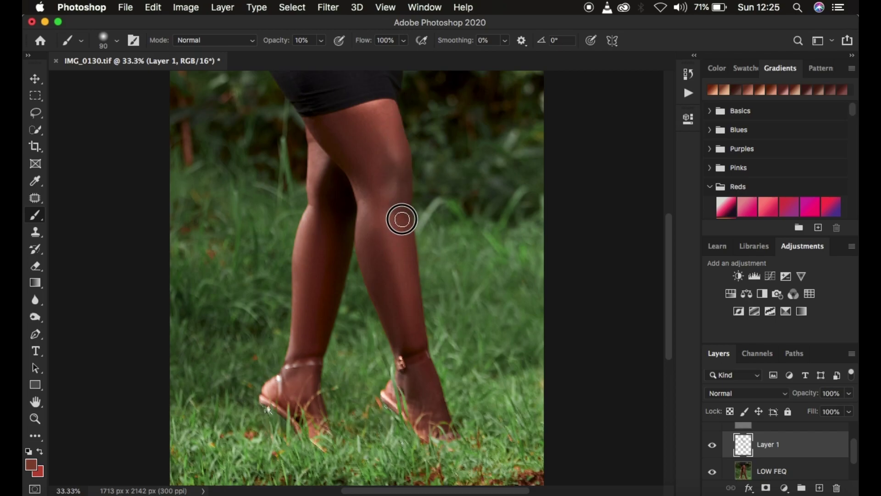
pyautogui.keyDown('alt'); pyautogui.click(383, 169); pyautogui.keyUp('alt')
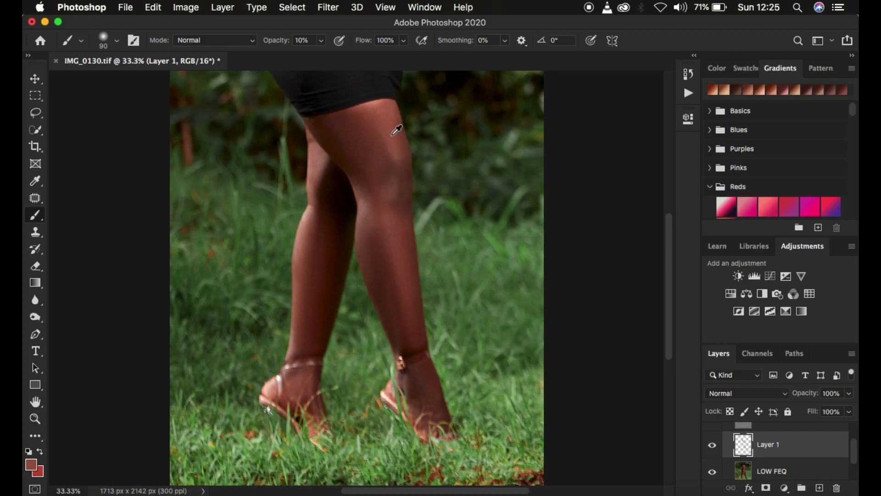
pyautogui.keyDown('alt'); pyautogui.click(389, 169); pyautogui.keyUp('alt')
pyautogui.keyDown('alt'); pyautogui.click(357, 153); pyautogui.keyUp('alt')
pyautogui.keyDown('alt'); pyautogui.click(349, 146); pyautogui.keyUp('alt')
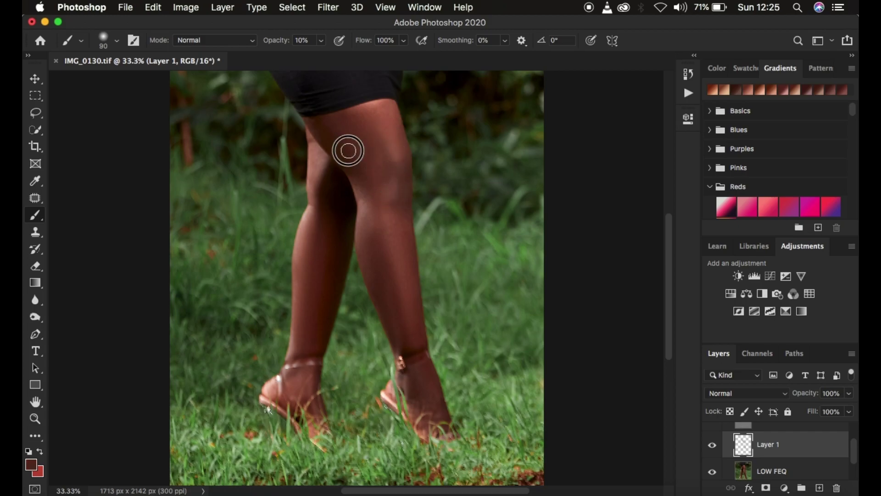
pyautogui.keyDown('alt'); pyautogui.click(361, 178); pyautogui.keyUp('alt')
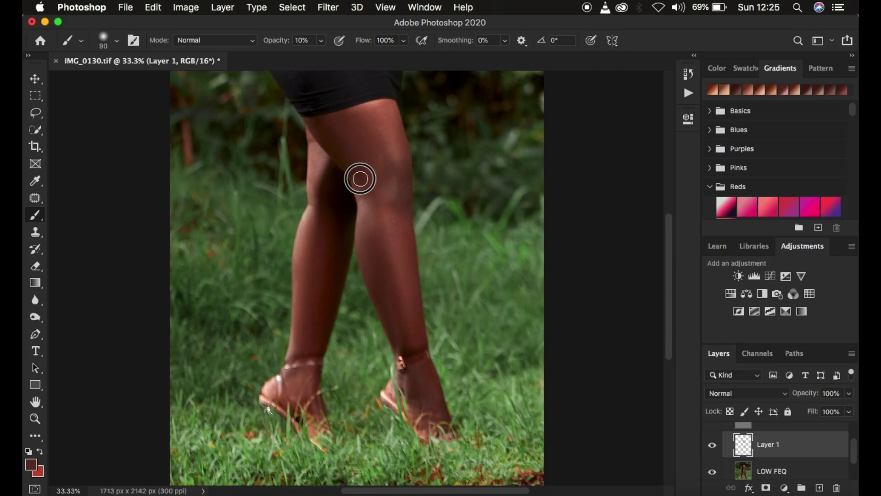
pyautogui.keyDown('alt'); pyautogui.click(342, 150); pyautogui.keyUp('alt')
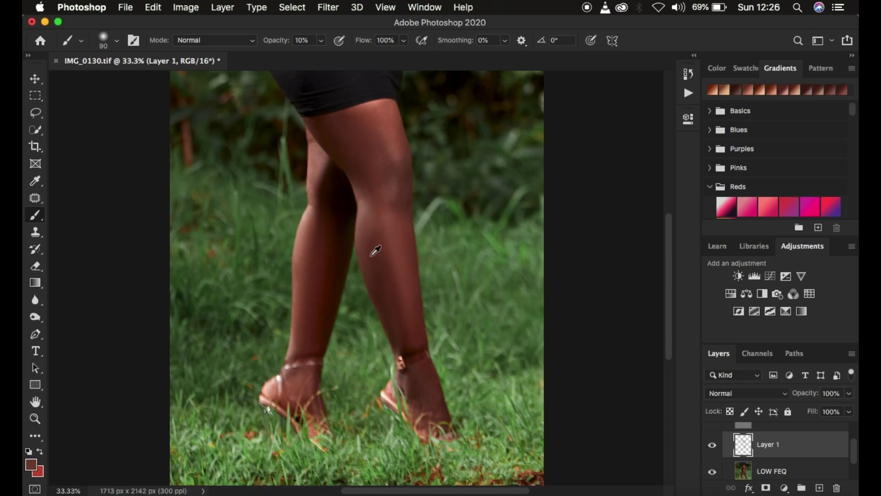
# Smooth the front leg's lower calf down to the ankle with sampled darker skin tones.
pyautogui.keyDown('alt'); pyautogui.click(374, 289); pyautogui.keyUp('alt')
pyautogui.keyDown('alt'); pyautogui.click(377, 292); pyautogui.keyUp('alt')
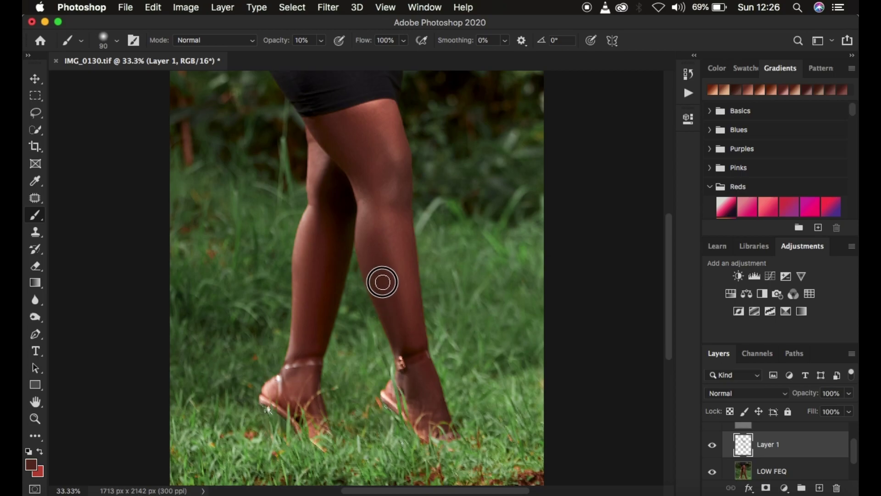
pyautogui.keyDown('alt'); pyautogui.click(406, 320); pyautogui.keyUp('alt')
pyautogui.keyDown('alt'); pyautogui.click(404, 331); pyautogui.keyUp('alt')
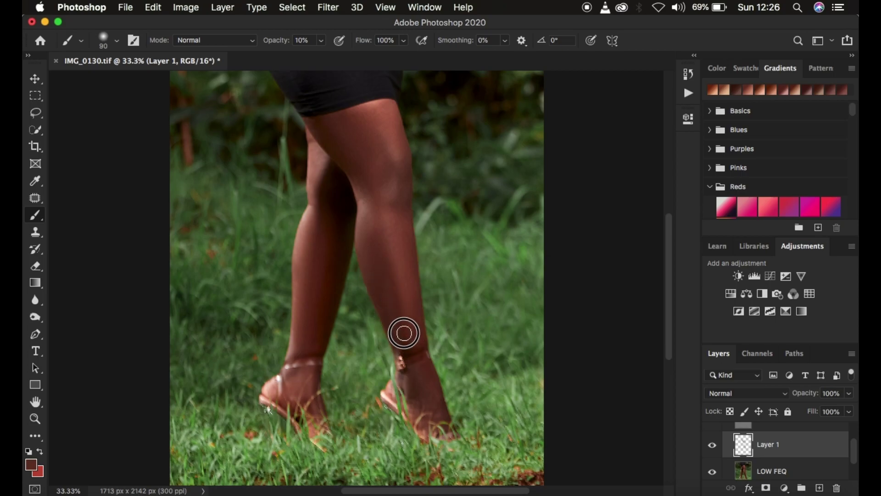
pyautogui.keyDown('alt'); pyautogui.click(417, 315); pyautogui.keyUp('alt')
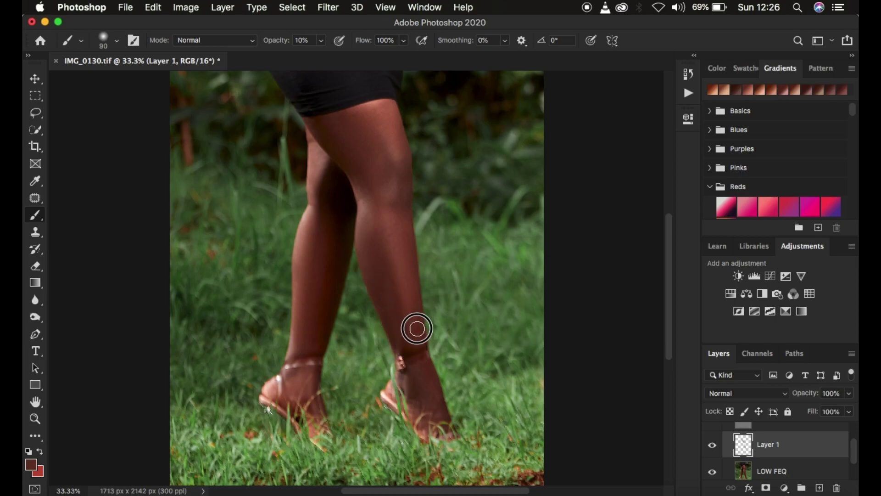
pyautogui.keyDown('alt'); pyautogui.click(403, 333); pyautogui.keyUp('alt')
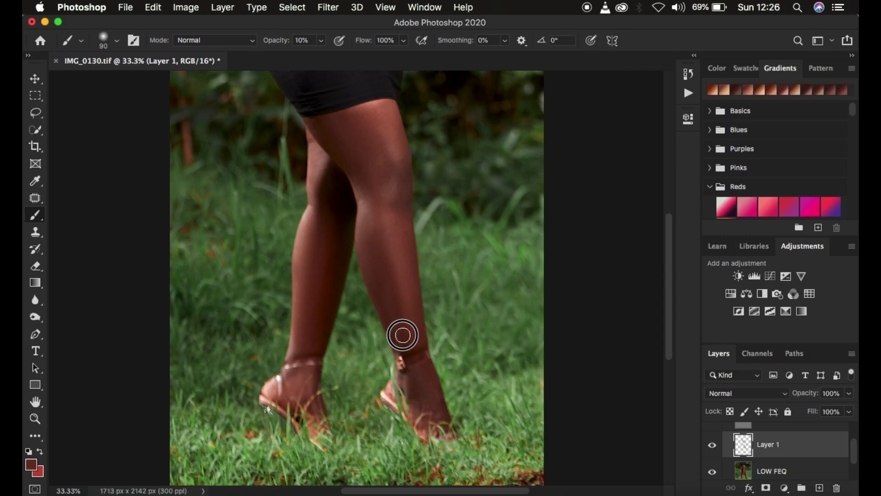
# Blend sampled tones below the front knee and on the upper thigh near the skirt hem, and enlarge the brush to 150 px.
pyautogui.keyDown('alt'); pyautogui.click(388, 236); pyautogui.keyUp('alt')
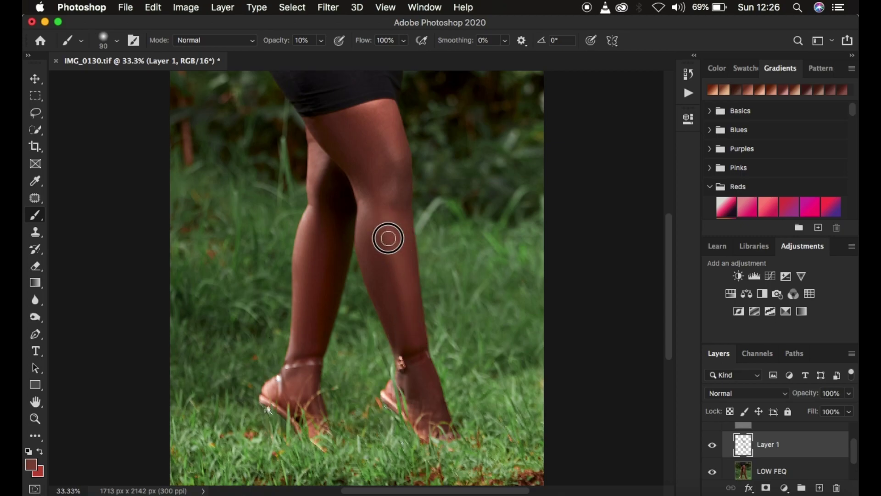
pyautogui.keyDown('alt'); pyautogui.click(400, 213); pyautogui.keyUp('alt')
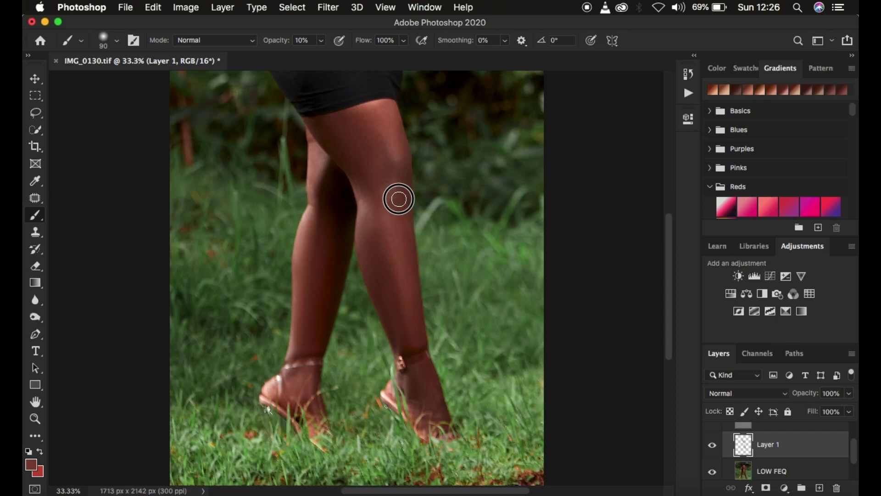
pyautogui.keyDown('alt'); pyautogui.click(377, 121); pyautogui.keyUp('alt')
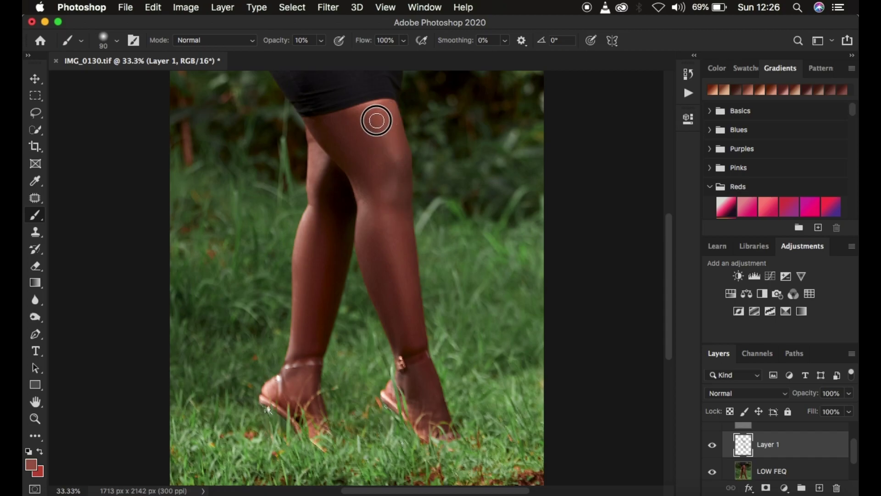
pyautogui.keyDown('alt'); pyautogui.click(373, 111); pyautogui.keyUp('alt')
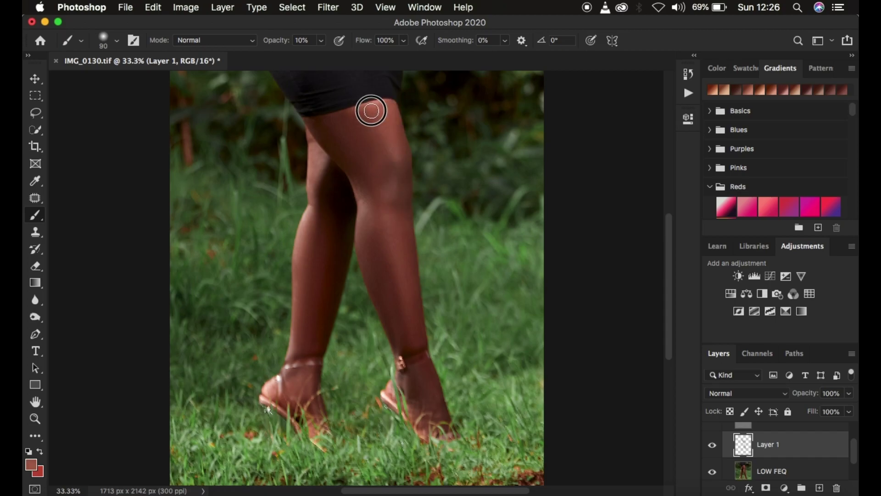
pyautogui.press(']')
pyautogui.press(']')
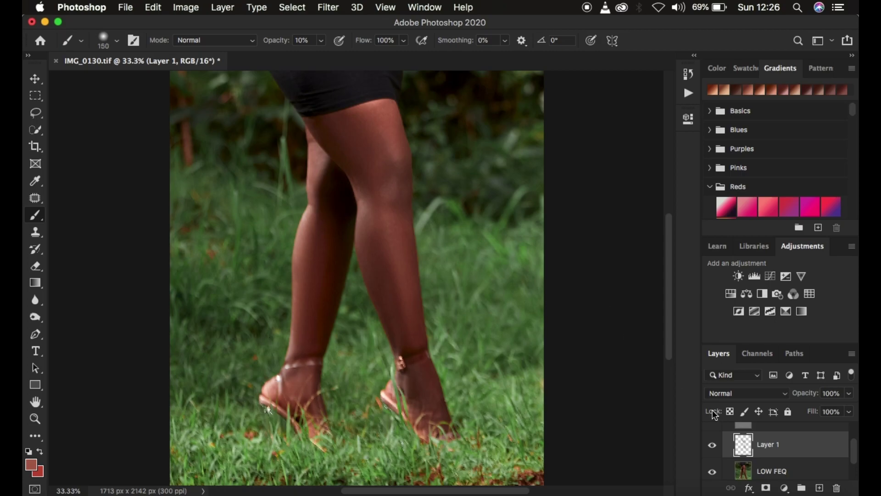
# Compare the legs with and without the painted colour by toggling Layer 1's visibility.
pyautogui.click(714, 446)
pyautogui.click(713, 447)
pyautogui.click(713, 446)
pyautogui.click(713, 447)
# Paint sampled skin tones over the rear leg's thigh, knee and calf with the 150 px brush to soften the shadow transitions.
pyautogui.keyDown('alt'); pyautogui.click(317, 254); pyautogui.keyUp('alt')
pyautogui.keyDown('alt'); pyautogui.click(317, 160); pyautogui.keyUp('alt')
pyautogui.moveTo(321, 173)
pyautogui.mouseDown()
pyautogui.moveTo(325, 196)
pyautogui.moveTo(337, 199)
pyautogui.moveTo(331, 205)
pyautogui.moveTo(332, 185)
pyautogui.mouseUp()
pyautogui.keyDown('alt'); pyautogui.click(331, 235); pyautogui.keyUp('alt')
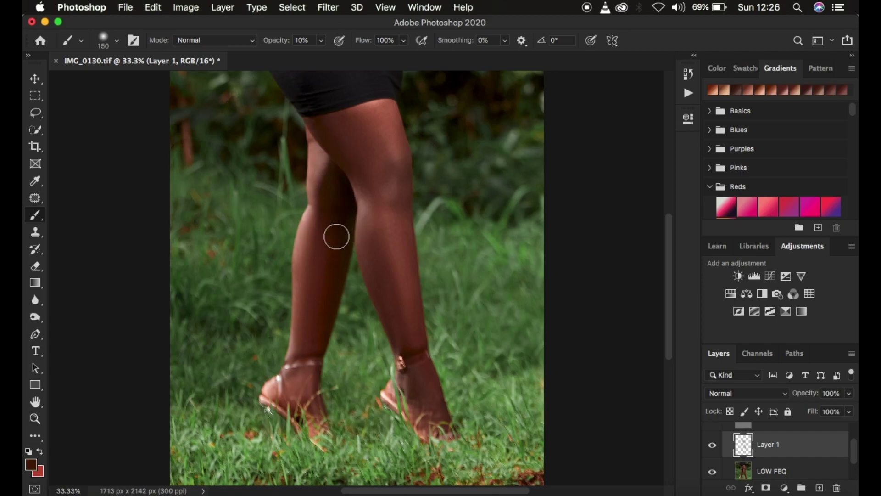
pyautogui.moveTo(329, 290)
pyautogui.mouseDown()
pyautogui.moveTo(327, 261)
pyautogui.moveTo(313, 325)
pyautogui.mouseUp()
pyautogui.keyDown('alt'); pyautogui.click(316, 253); pyautogui.keyUp('alt')
pyautogui.keyDown('alt'); pyautogui.click(317, 162); pyautogui.keyUp('alt')
pyautogui.moveTo(325, 172); pyautogui.dragTo(338, 213)
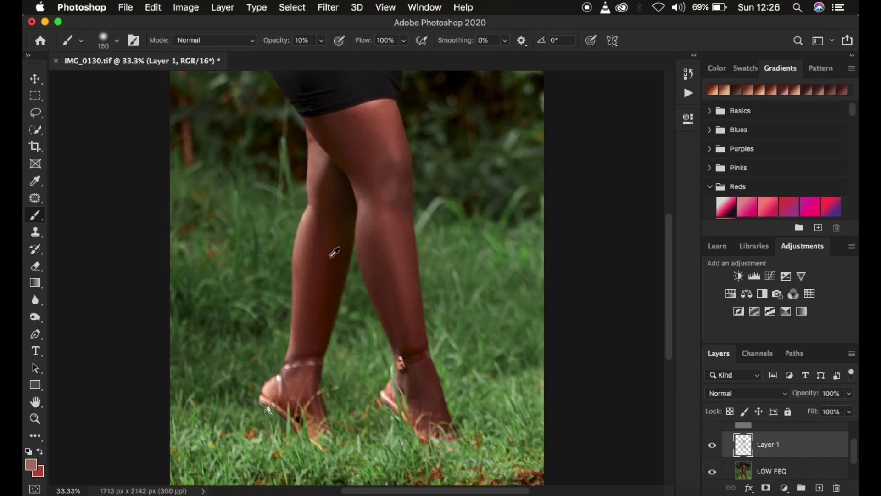
pyautogui.keyDown('alt'); pyautogui.click(336, 238); pyautogui.keyUp('alt')
pyautogui.moveTo(338, 240); pyautogui.dragTo(328, 296)
pyautogui.keyDown('alt'); pyautogui.click(334, 218); pyautogui.keyUp('alt')
pyautogui.keyDown('alt'); pyautogui.click(338, 183); pyautogui.keyUp('alt')
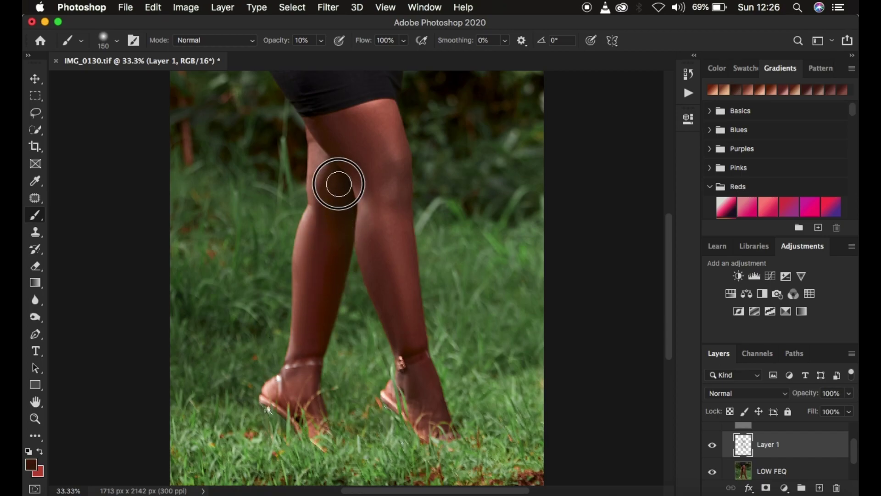
pyautogui.keyDown('alt'); pyautogui.click(332, 133); pyautogui.keyUp('alt')
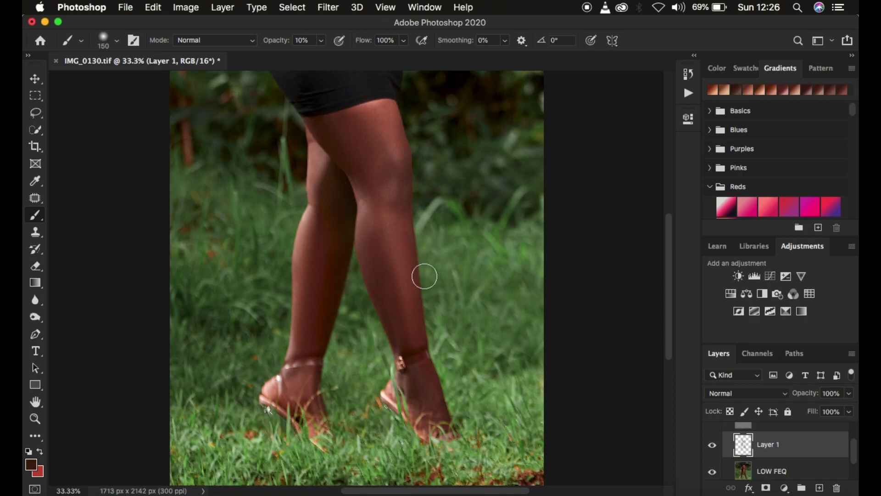
# Paint sampled skin colour over the front foot below the ankle strap and along the lower shin.
pyautogui.press('super+minus')
pyautogui.press('super+minus')
pyautogui.press('super+plus')
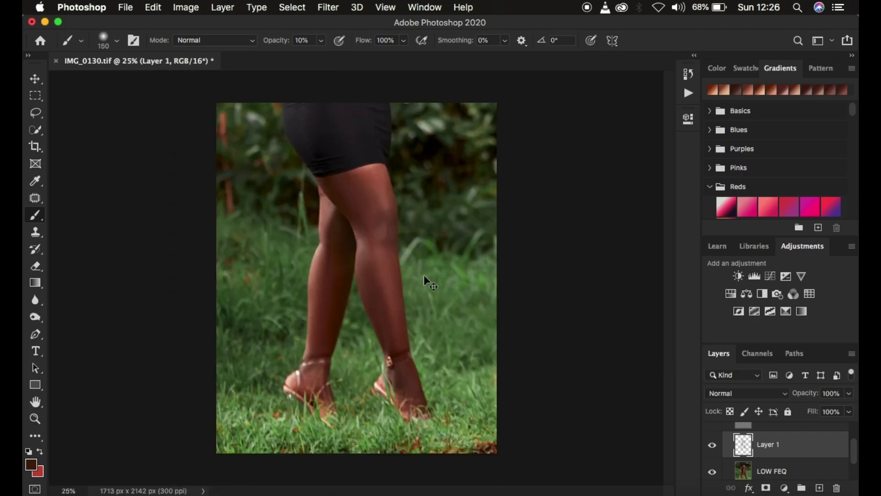
pyautogui.press('super+plus')
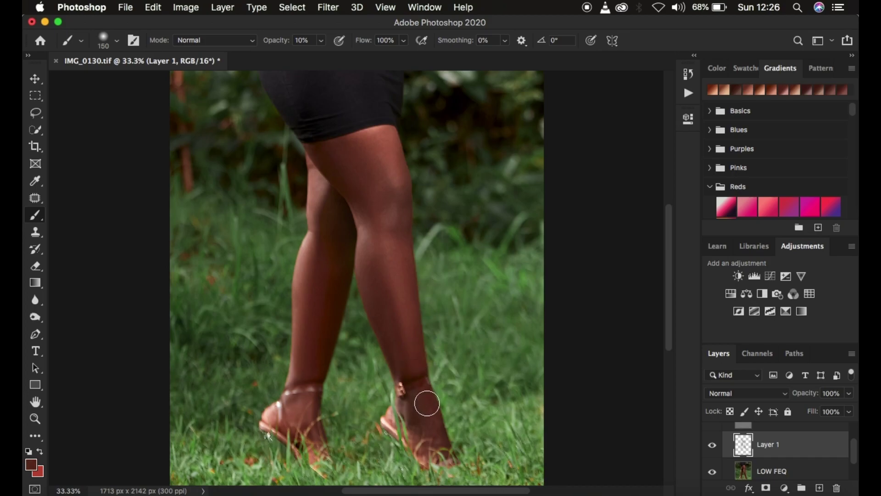
pyautogui.moveTo(427, 403)
pyautogui.mouseDown()
pyautogui.moveTo(415, 413)
pyautogui.moveTo(419, 399)
pyautogui.moveTo(415, 417)
pyautogui.moveTo(427, 437)
pyautogui.mouseUp()
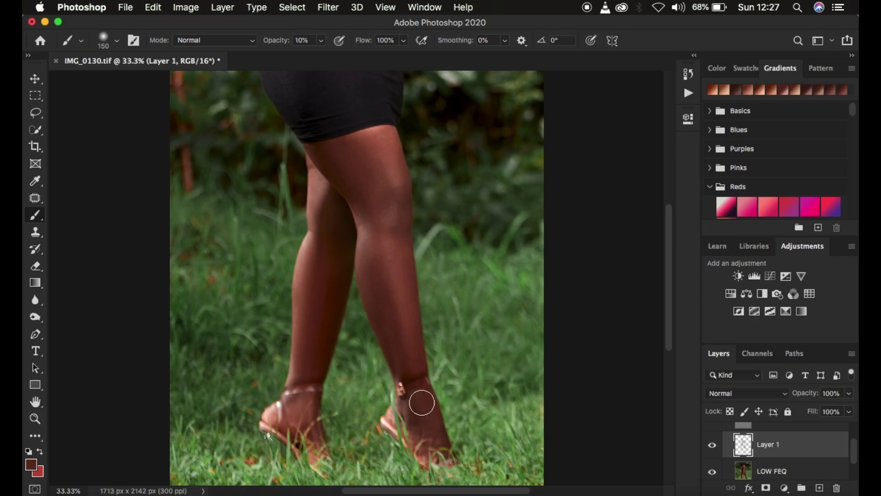
pyautogui.moveTo(422, 403)
pyautogui.mouseDown()
pyautogui.moveTo(433, 422)
pyautogui.moveTo(430, 399)
pyautogui.moveTo(418, 413)
pyautogui.moveTo(422, 429)
pyautogui.mouseUp()
pyautogui.keyDown('alt'); pyautogui.click(426, 403); pyautogui.keyUp('alt')
pyautogui.moveTo(398, 321); pyautogui.dragTo(408, 369)
# Check the painted skin colour on the whole image by toggling Layer 1 off and on, leaving it visible.
pyautogui.click(711, 446)
pyautogui.click(712, 446)
pyautogui.click(712, 446)
pyautogui.press('super+minus')
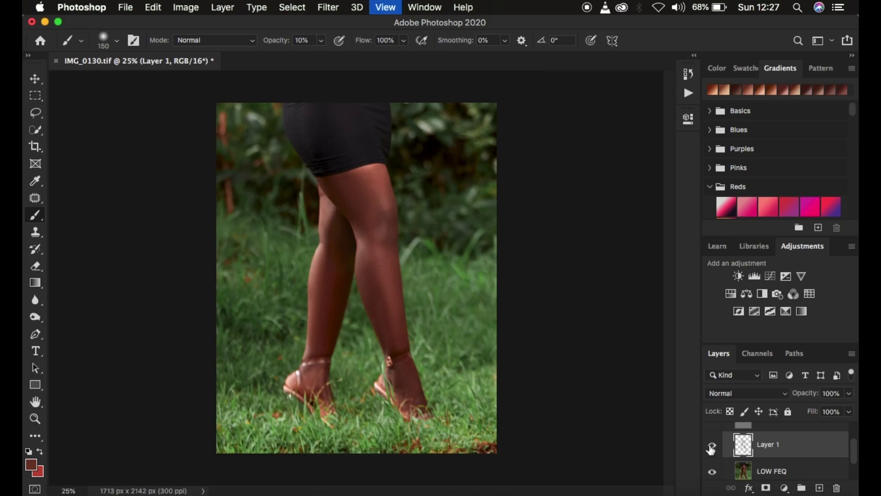
pyautogui.press('super+minus')
pyautogui.click(711, 448)
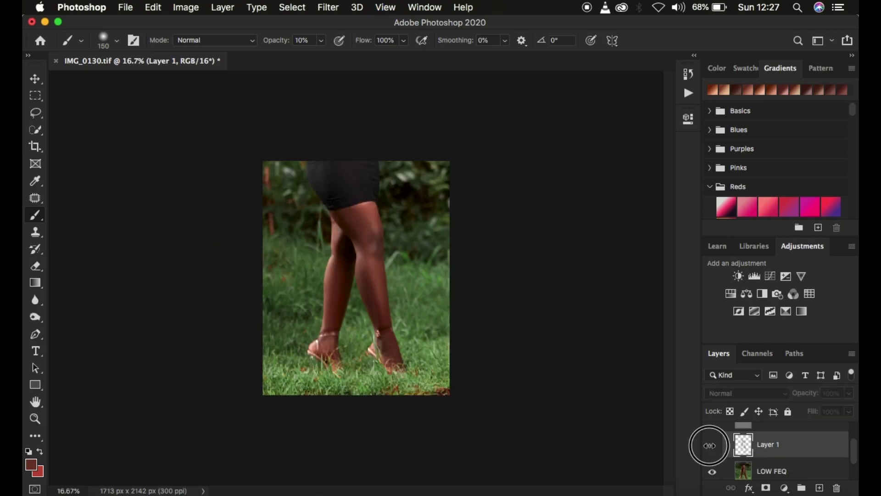
pyautogui.click(711, 448)
pyautogui.click(711, 447)
pyautogui.click(711, 448)
pyautogui.click(712, 448)
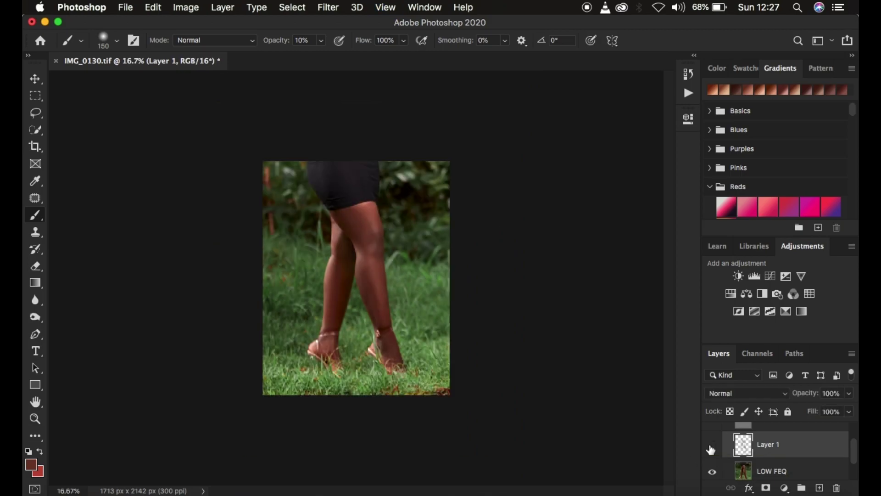
pyautogui.click(712, 447)
pyautogui.click(711, 447)
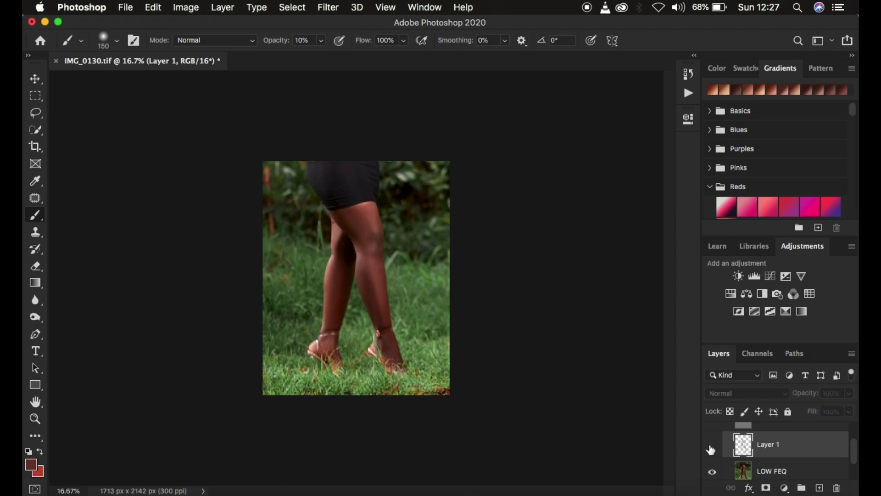
pyautogui.click(711, 448)
pyautogui.click(712, 447)
pyautogui.click(712, 447)
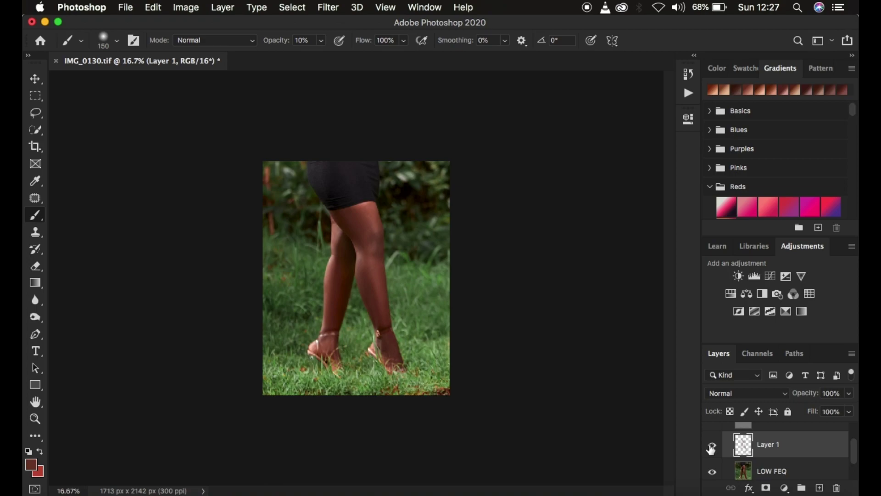
# Collapse the FREQ SEP 16 BIT group and toggle its visibility to compare the full retouch with the original.
pyautogui.scroll(3, 815, 445)
pyautogui.click(726, 431)
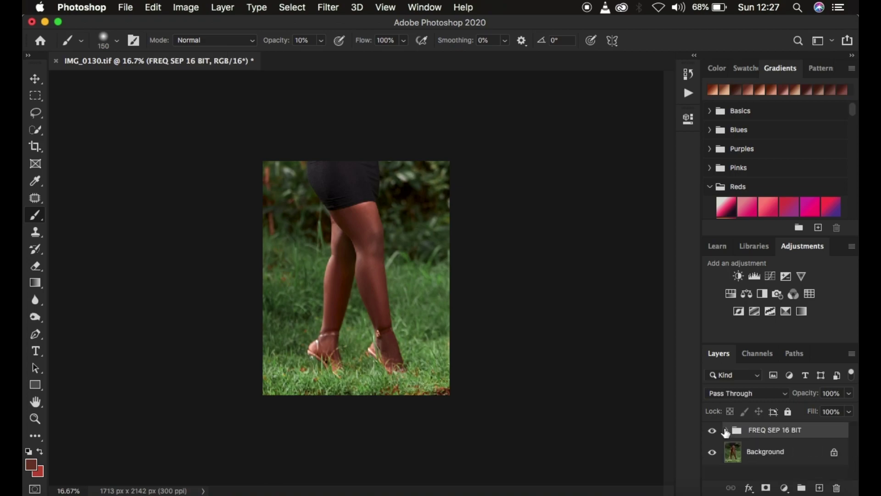
pyautogui.click(712, 431)
pyautogui.click(713, 431)
pyautogui.click(712, 431)
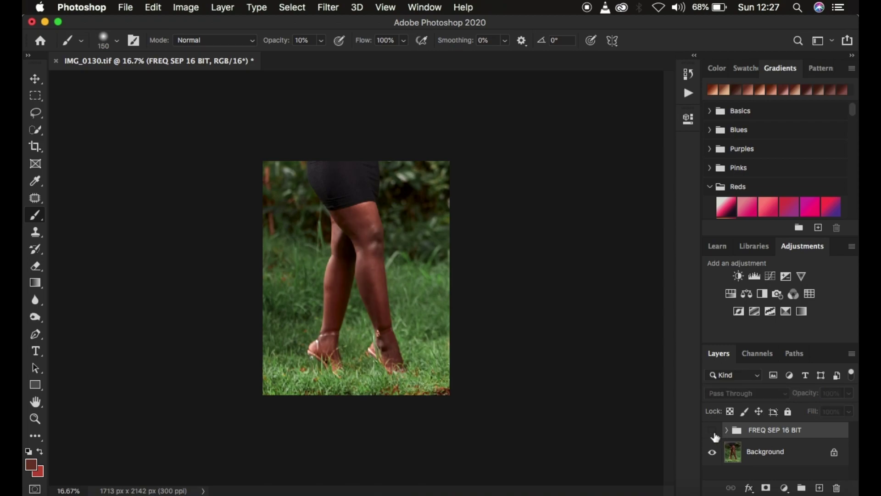
pyautogui.click(713, 430)
pyautogui.click(713, 431)
pyautogui.click(713, 432)
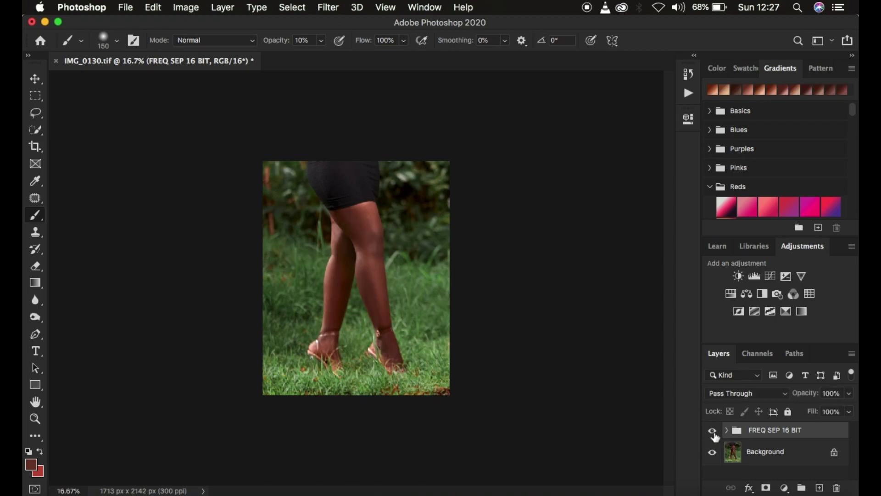